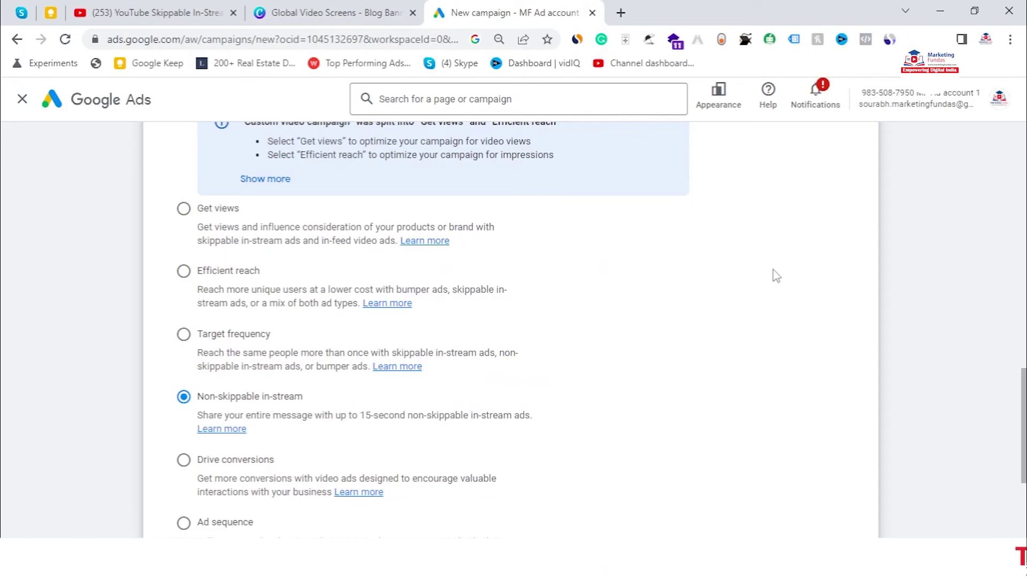
- Compare the subtype descriptions by highlighting skippable in-stream under Get views, Efficient reach and Target frequency
scroll(789, 326, "down", 1)
scroll(789, 326, "up", 8)
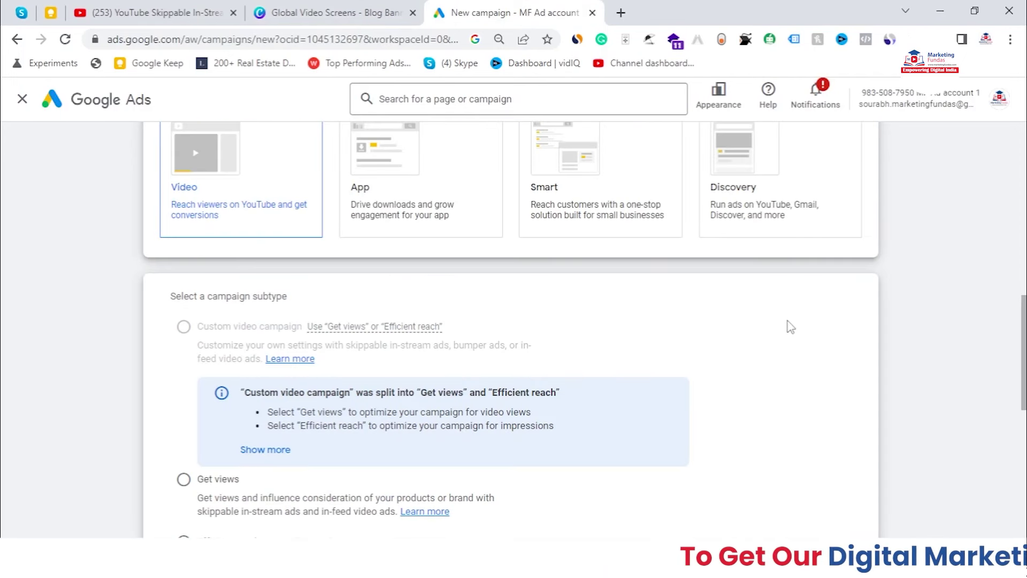
scroll(789, 327, "up", 2)
scroll(789, 326, "down", 8)
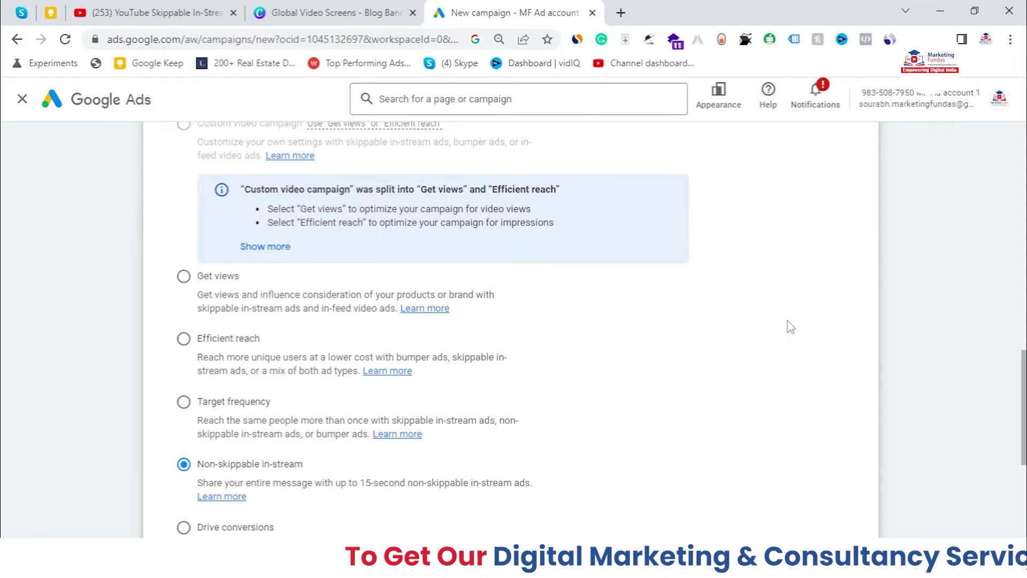
scroll(789, 327, "up", 2)
scroll(791, 326, "up", 5)
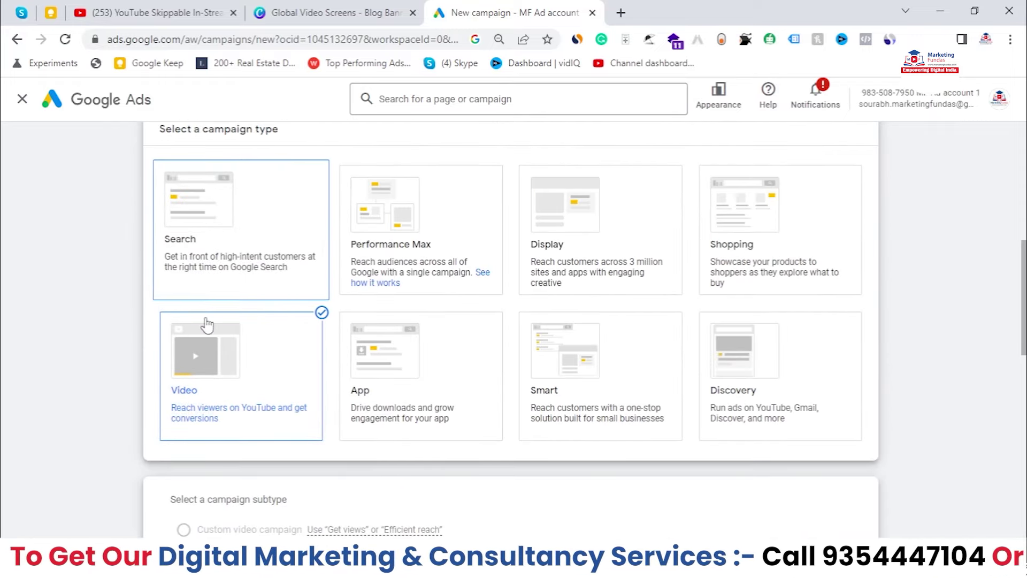
scroll(236, 367, "down", 1)
scroll(236, 367, "down", 6)
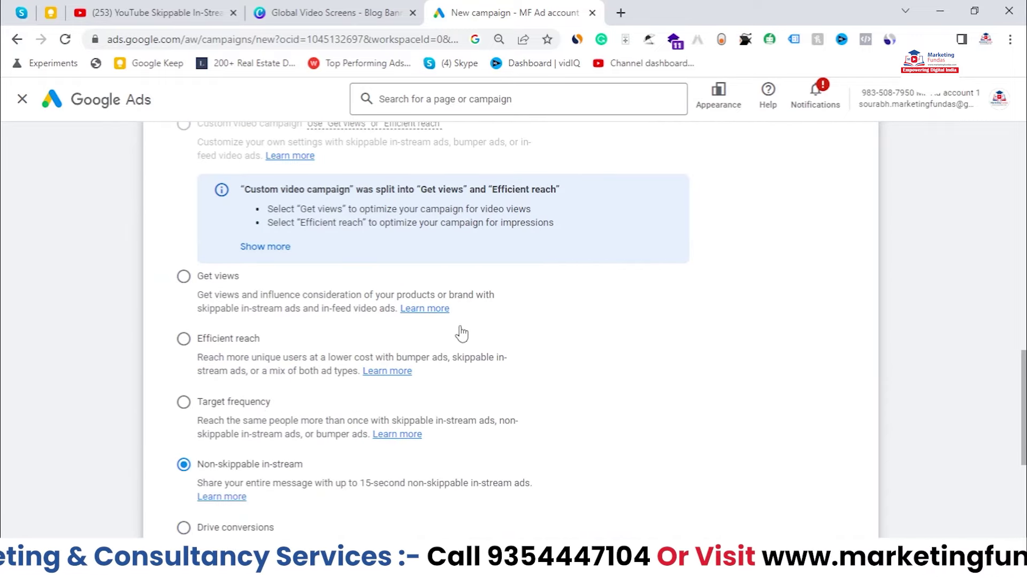
scroll(460, 329, "up", 1)
scroll(433, 330, "down", 2)
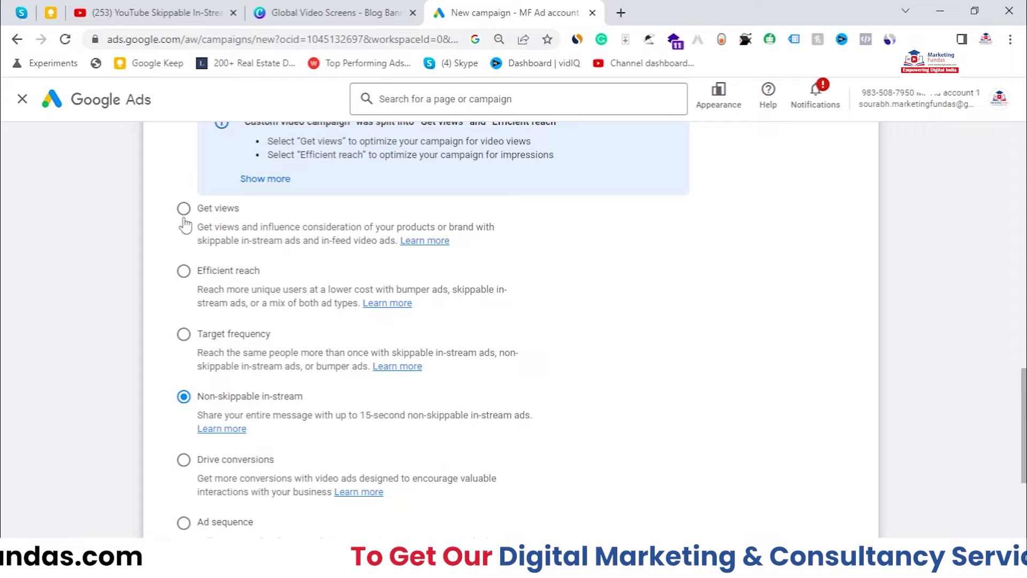
left_click_drag(196, 240, 282, 251)
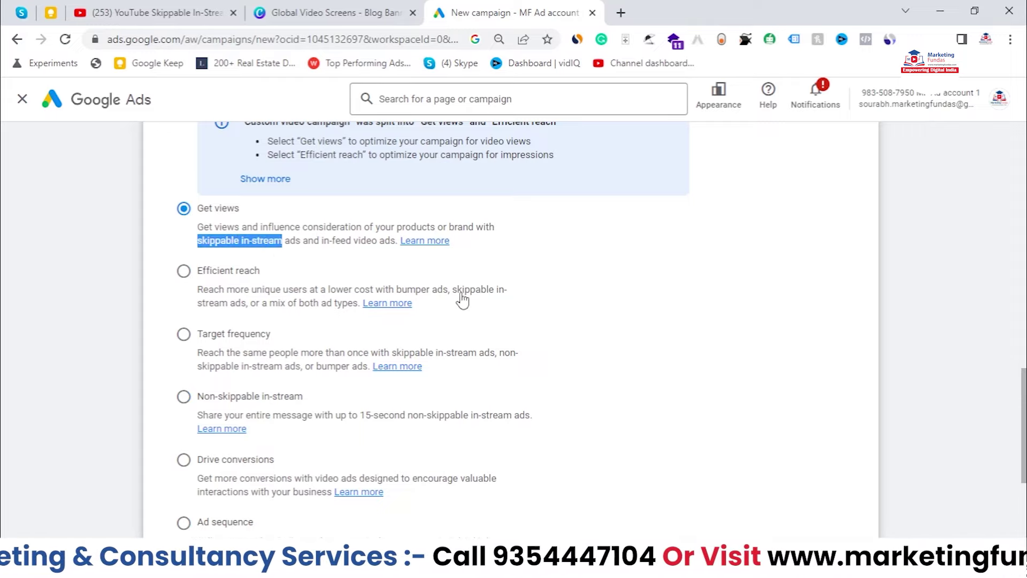
left_click_drag(453, 289, 249, 323)
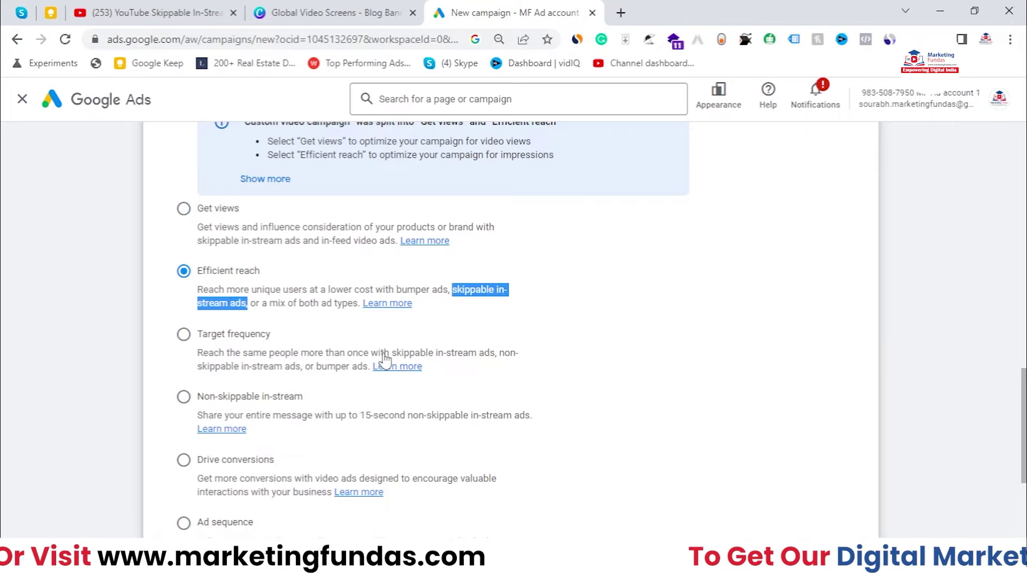
left_click_drag(392, 353, 496, 359)
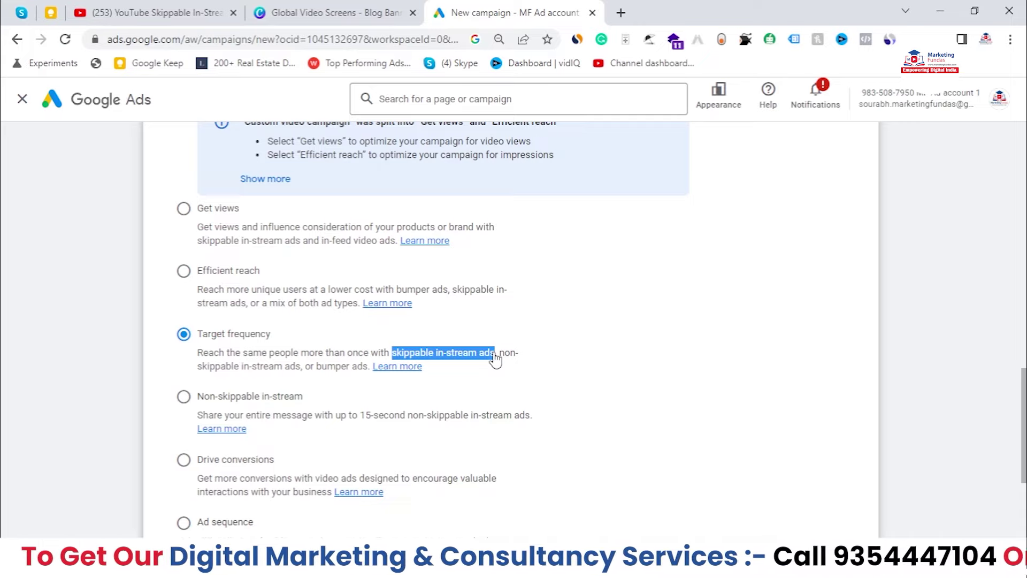
- Highlight the Non-skippable in-stream subtype and its 15-second limit, then select Get views
left_click_drag(303, 397, 206, 407)
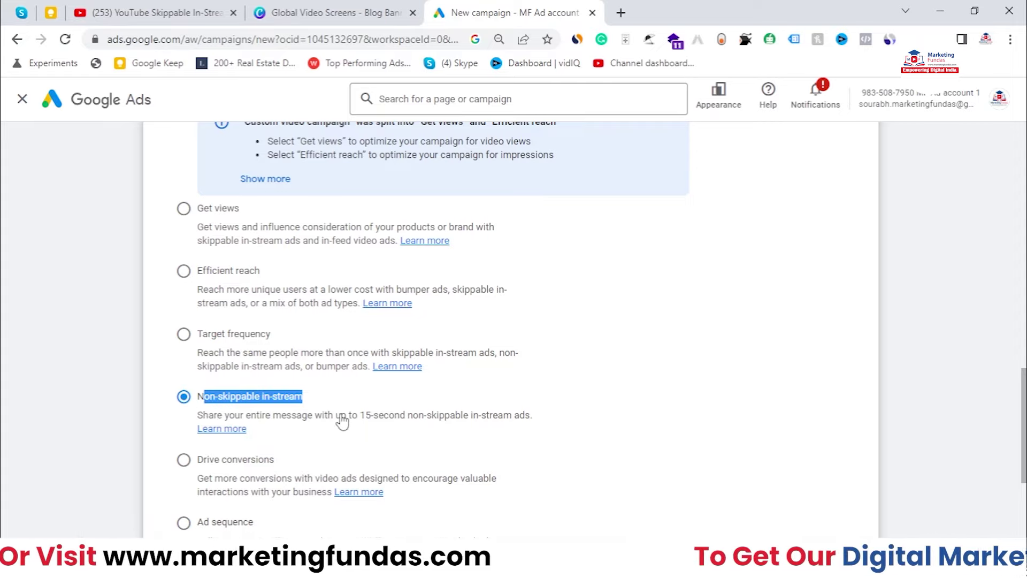
left_click_drag(335, 417, 410, 426)
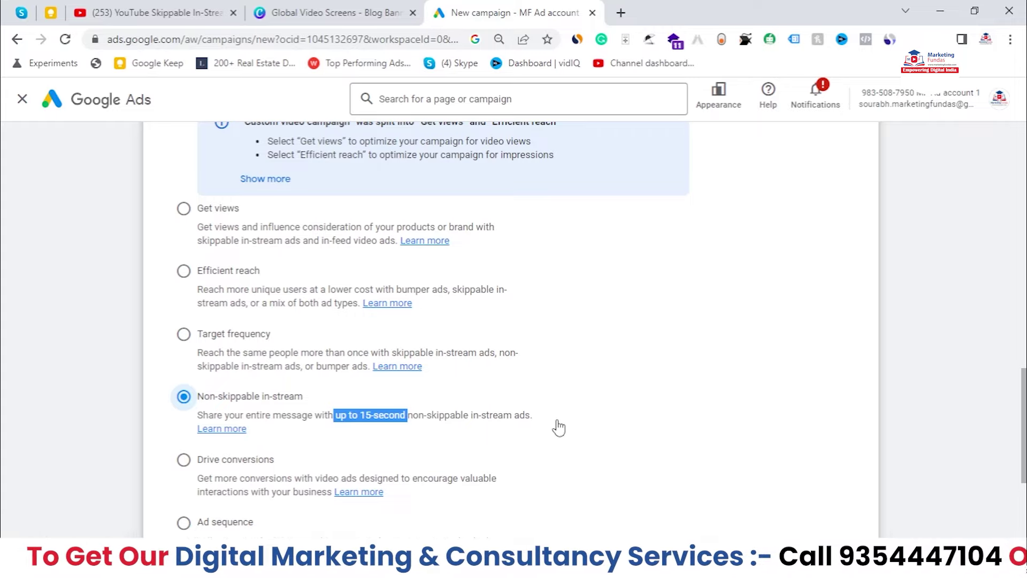
left_click(453, 302)
left_click_drag(453, 302, 248, 320)
scroll(343, 384, "up", 1)
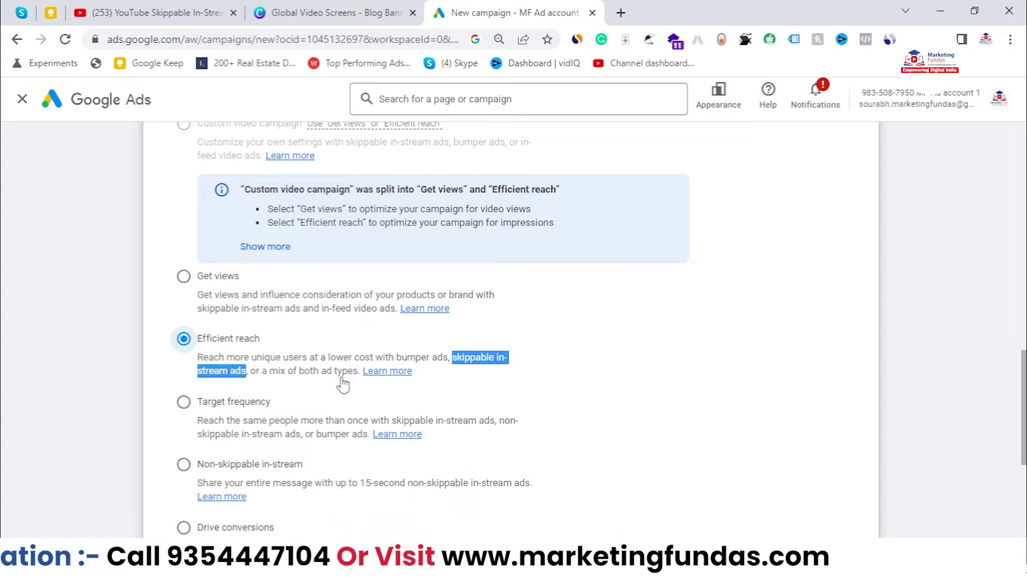
scroll(343, 385, "down", 1)
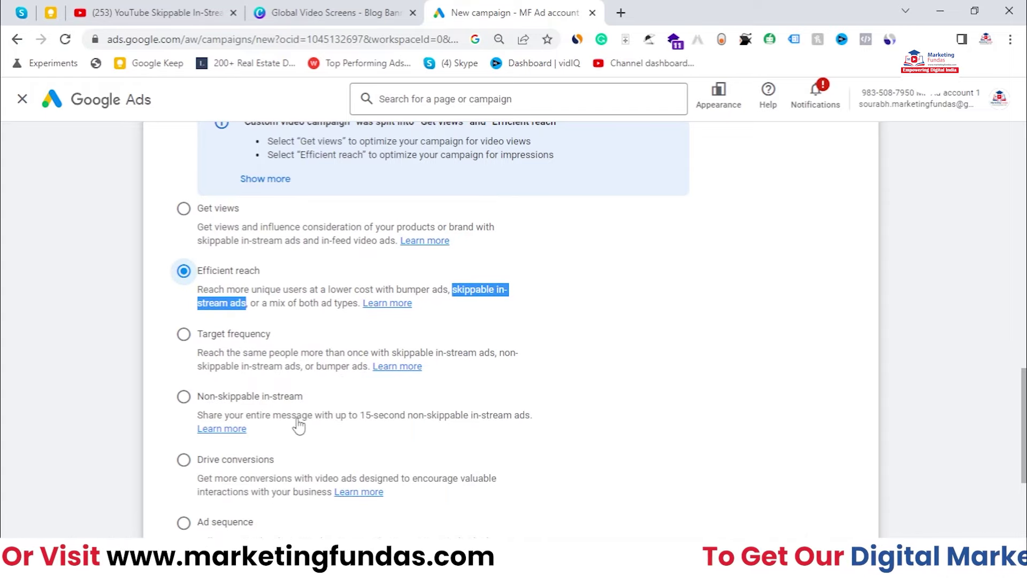
left_click_drag(361, 416, 464, 426)
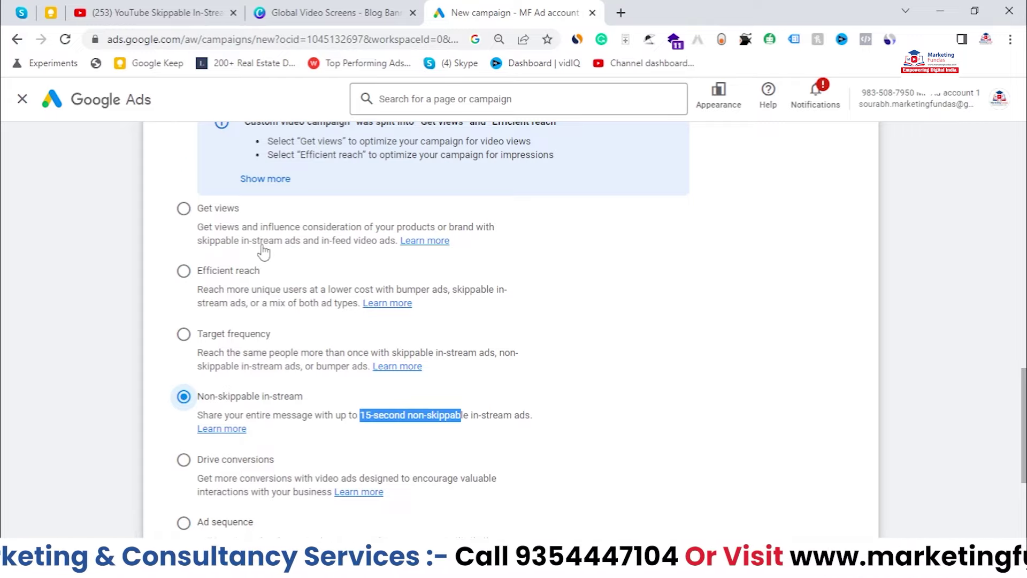
left_click_drag(203, 241, 253, 242)
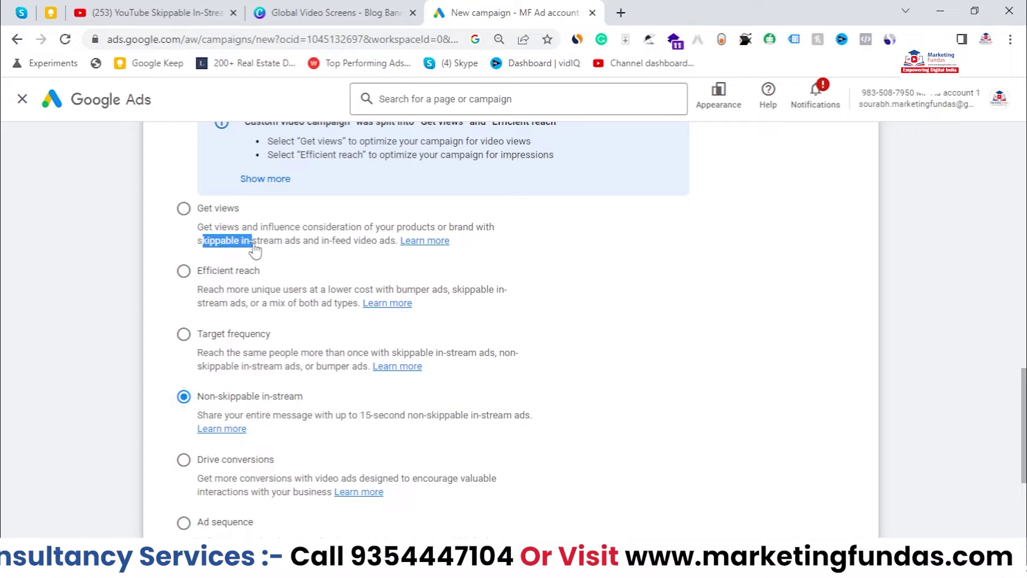
left_click(184, 208)
- Confirm Get views and review the 'Video Consideration - 2023-07-08' settings down to Create your video ads
scroll(439, 306, "down", 5)
left_click(848, 472)
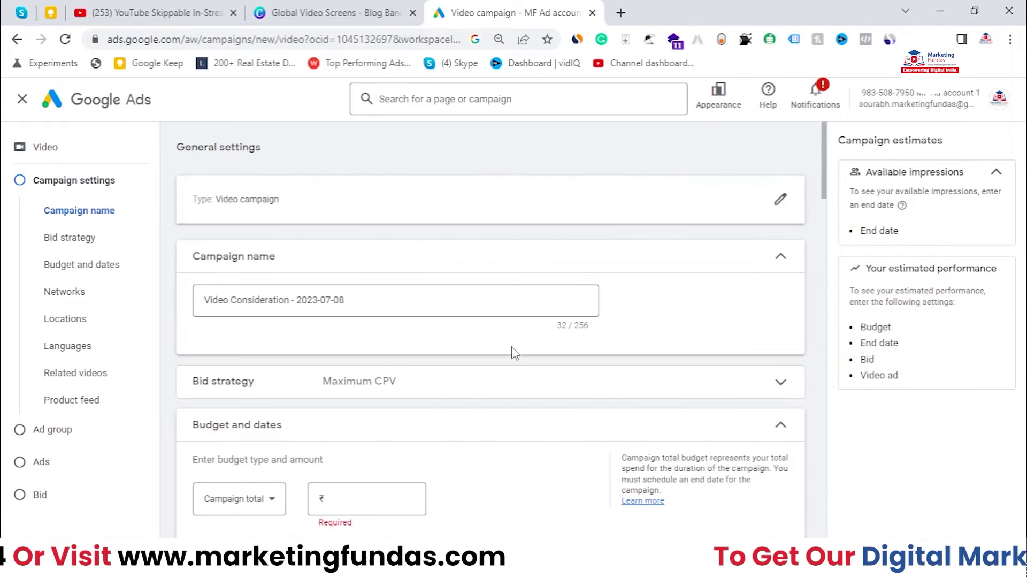
scroll(505, 337, "down", 3)
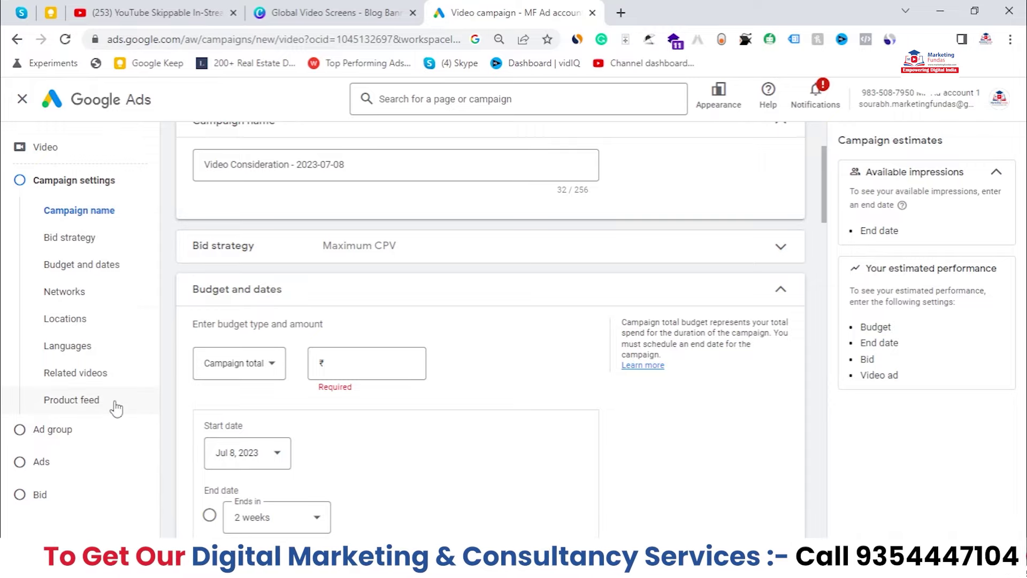
scroll(548, 307, "up", 1)
scroll(548, 307, "down", 2)
scroll(550, 302, "up", 3)
scroll(550, 301, "down", 3)
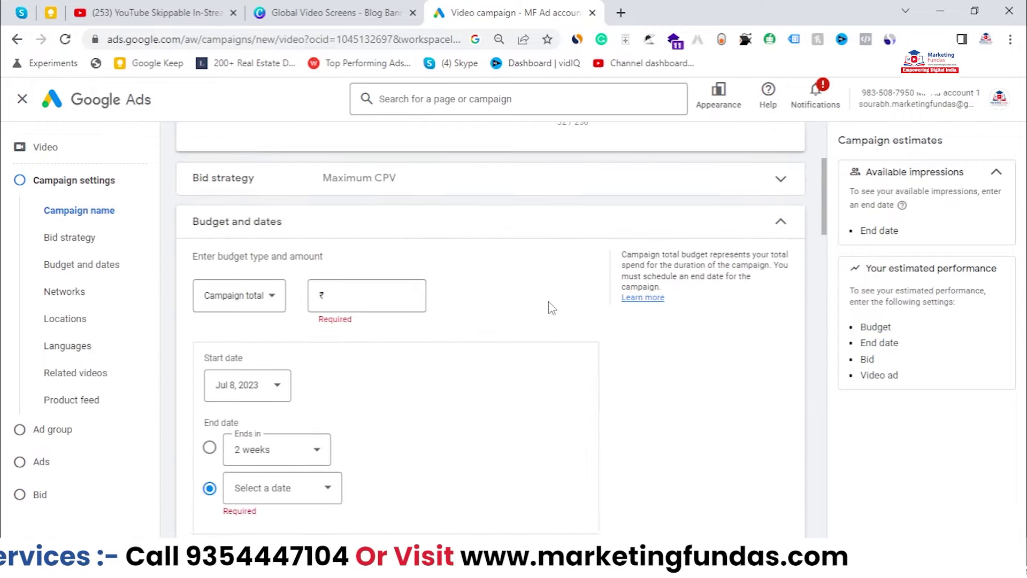
scroll(466, 309, "down", 12)
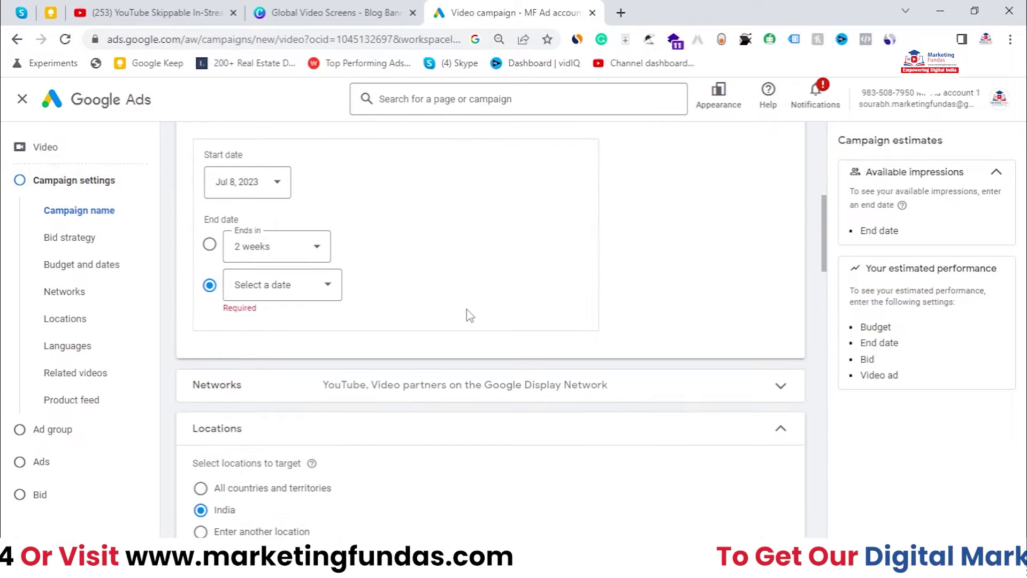
scroll(466, 311, "down", 8)
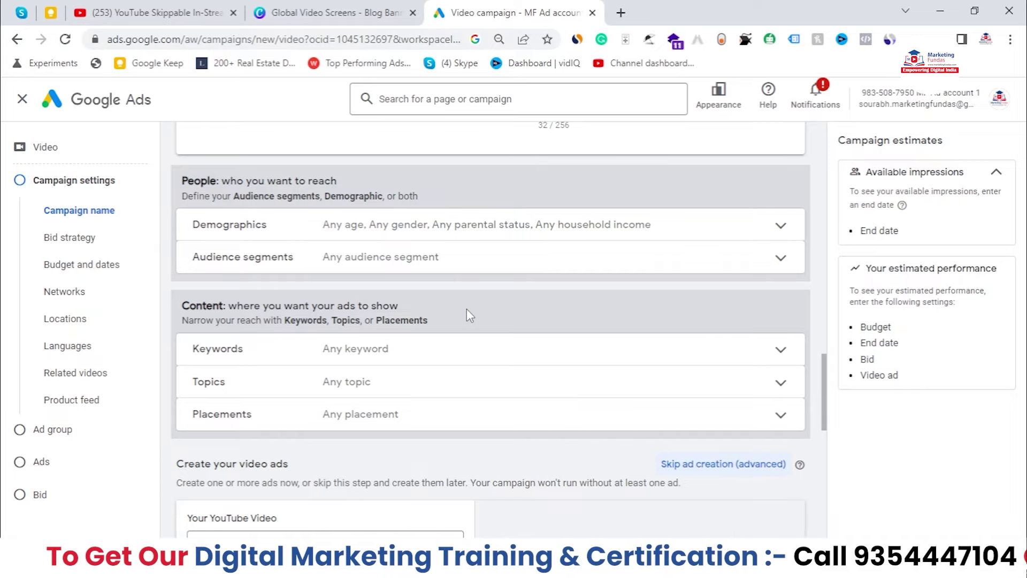
scroll(466, 316, "down", 1)
scroll(436, 314, "down", 2)
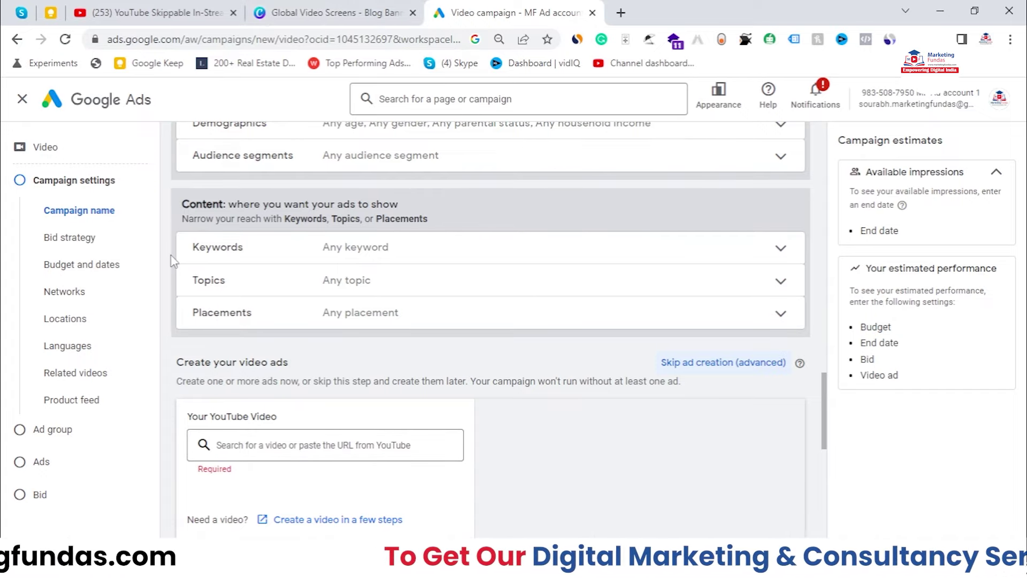
left_click(627, 11)
type("you")
key("Return")
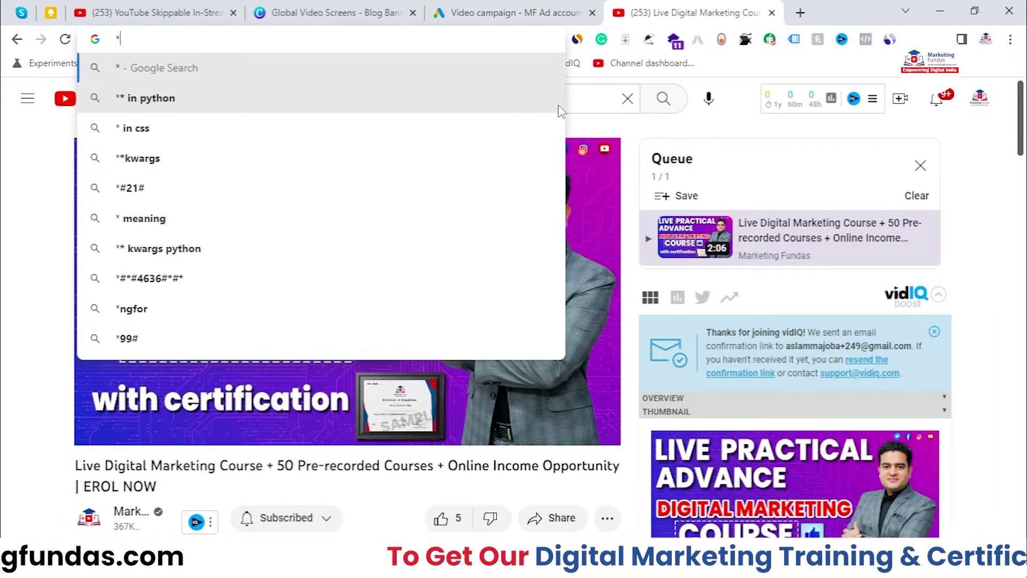
left_click(761, 48)
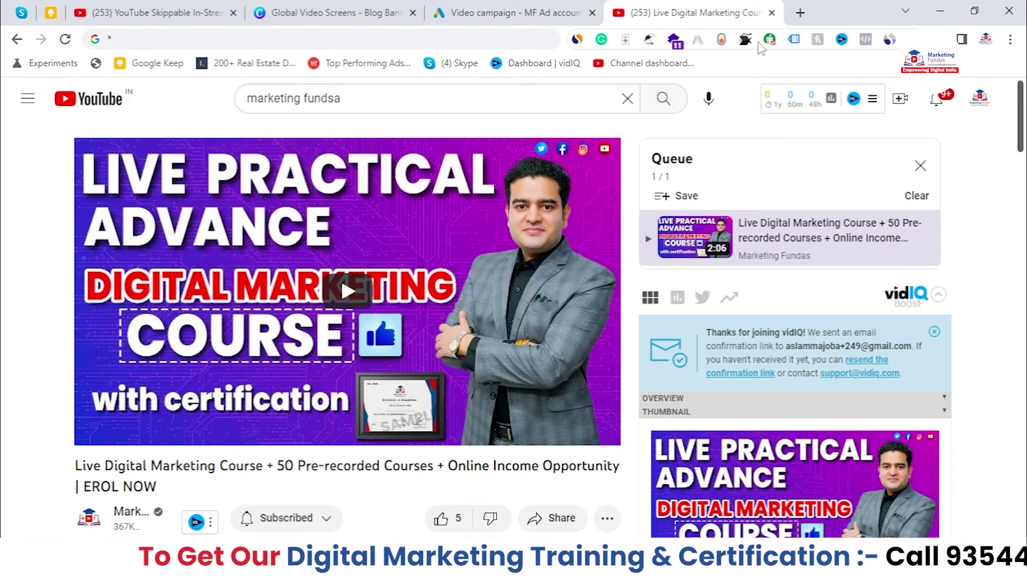
left_click(772, 12)
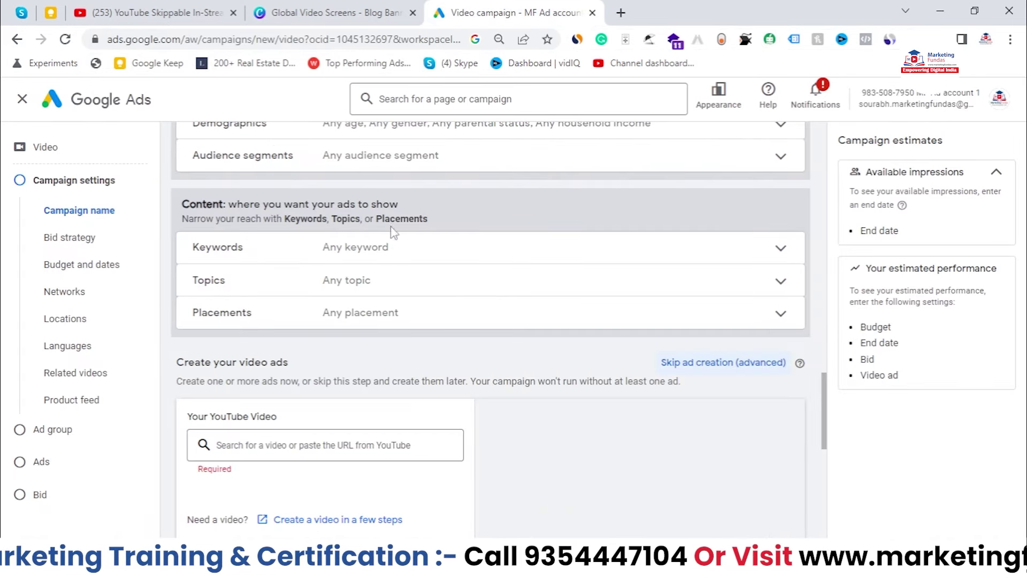
left_click(334, 450)
- Paste the YouTube link into the video search and attach the Live Digital Marketing Course video
right_click(333, 448)
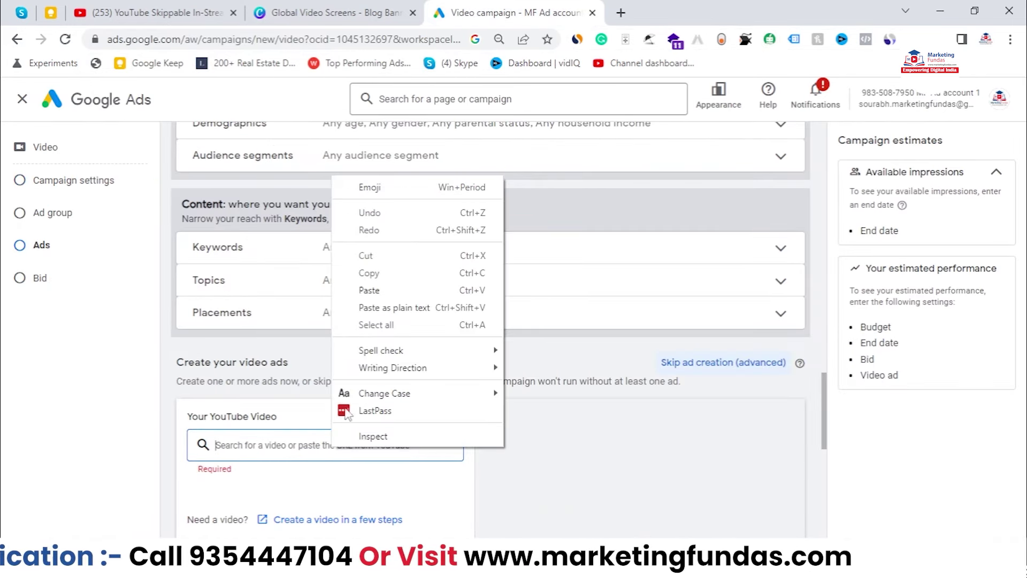
left_click(378, 290)
left_click(408, 482)
- Set the ad format to Skippable in-stream ad
scroll(548, 419, "down", 1)
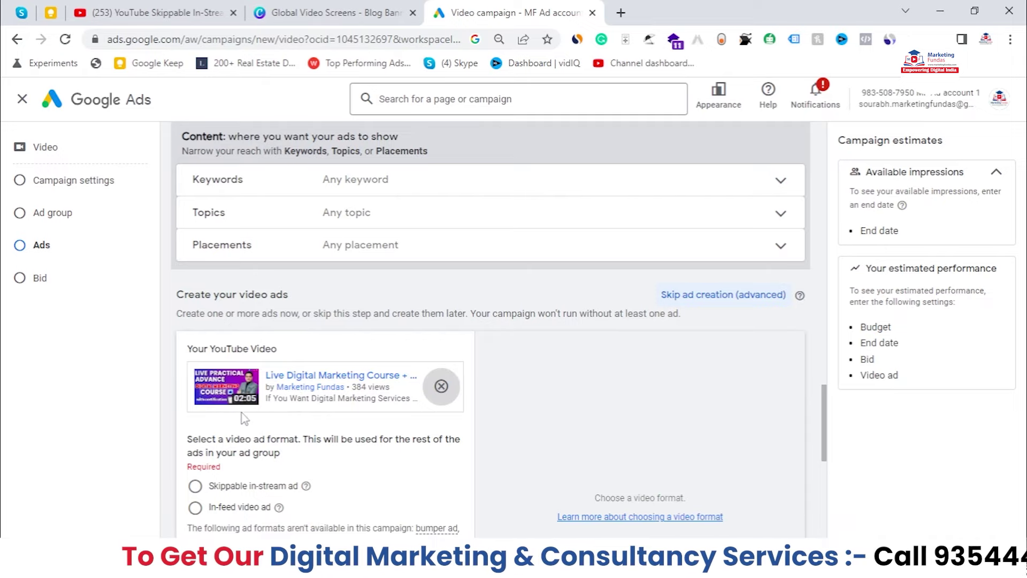
scroll(251, 416, "down", 1)
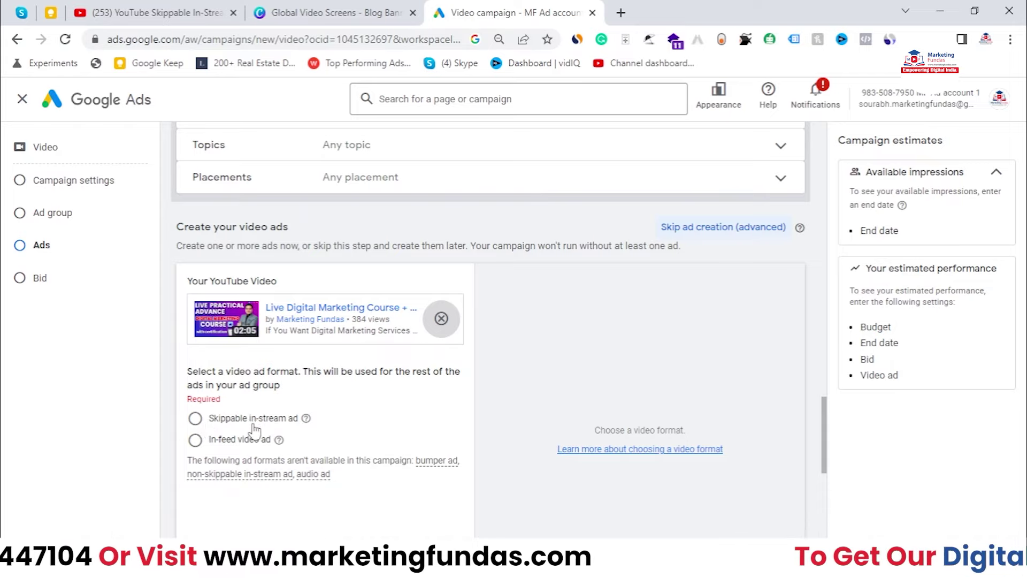
left_click(201, 424)
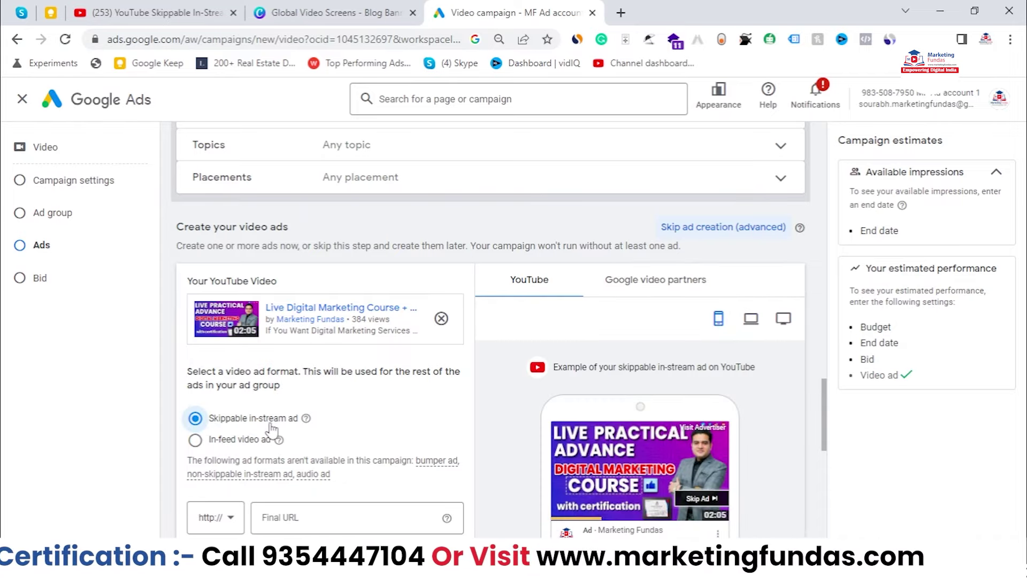
scroll(350, 428, "up", 15)
scroll(352, 428, "up", 15)
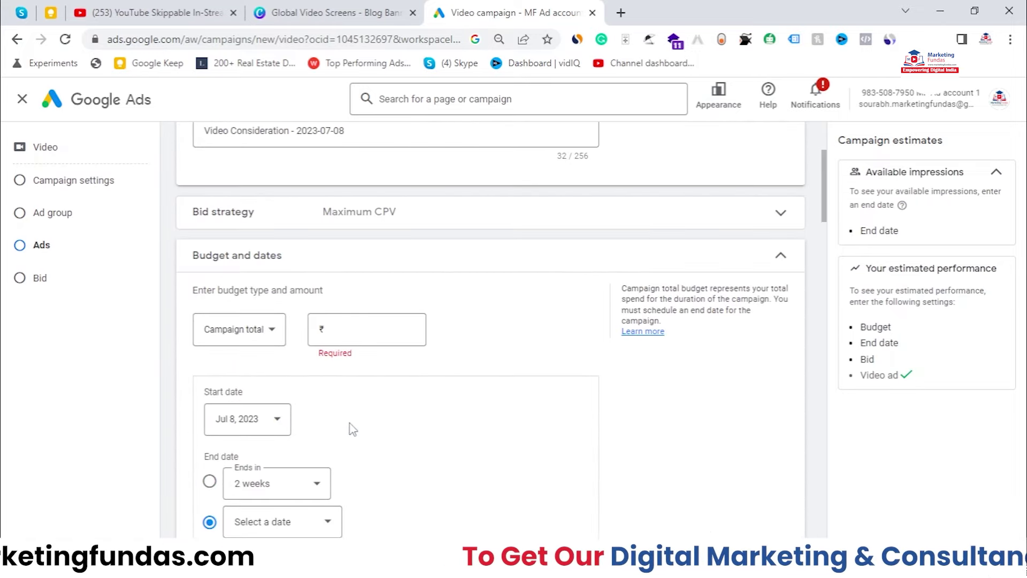
- Expand the Bid strategy section to show Maximum CPV
scroll(350, 428, "up", 1)
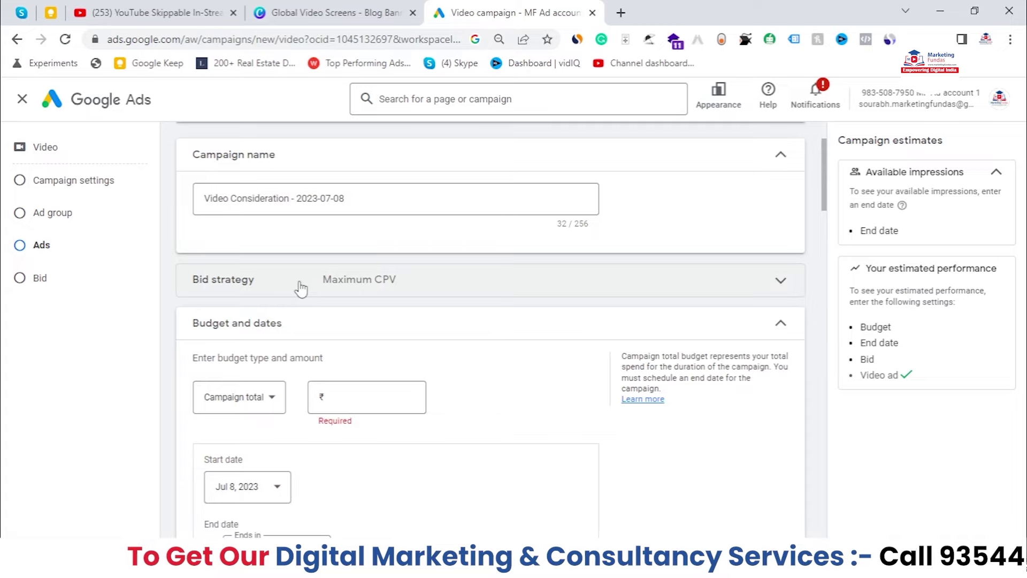
left_click(546, 287)
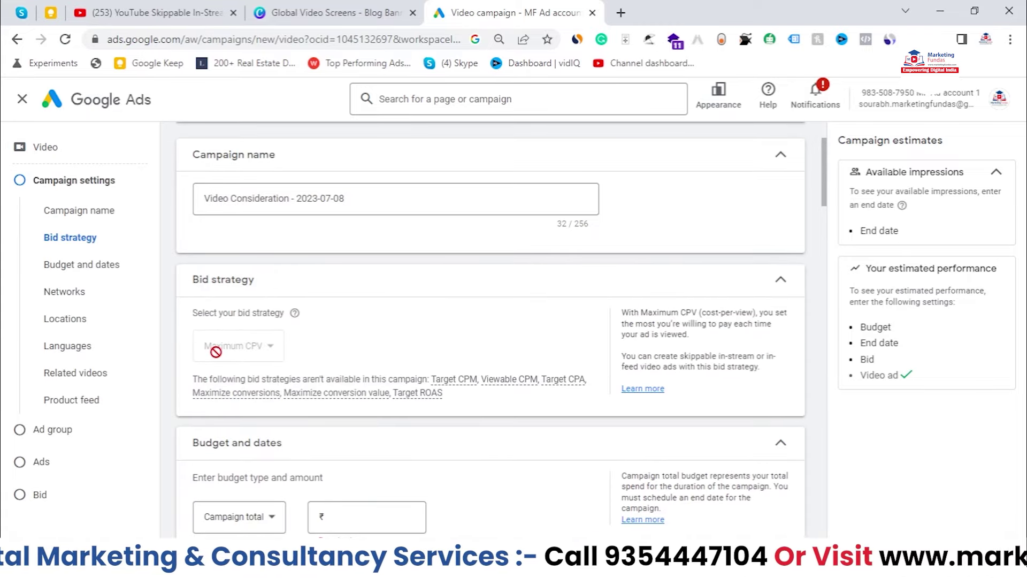
scroll(244, 382, "up", 1)
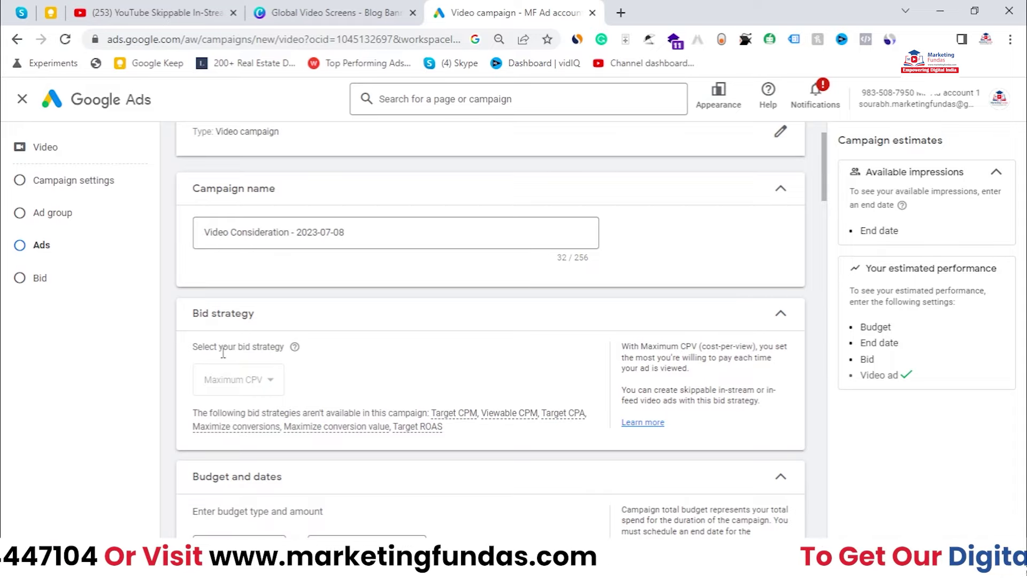
scroll(263, 396, "down", 2)
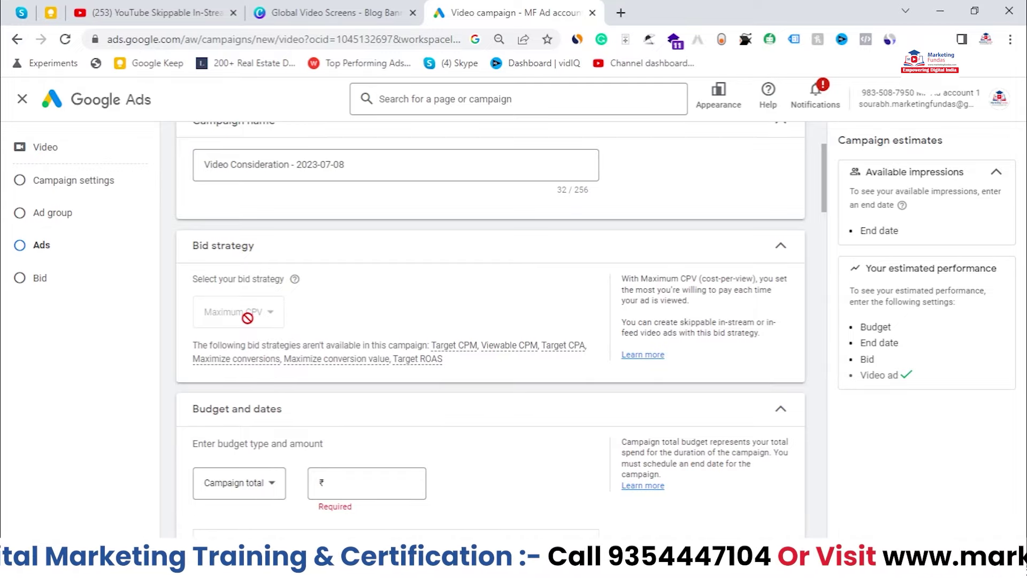
scroll(252, 321, "down", 20)
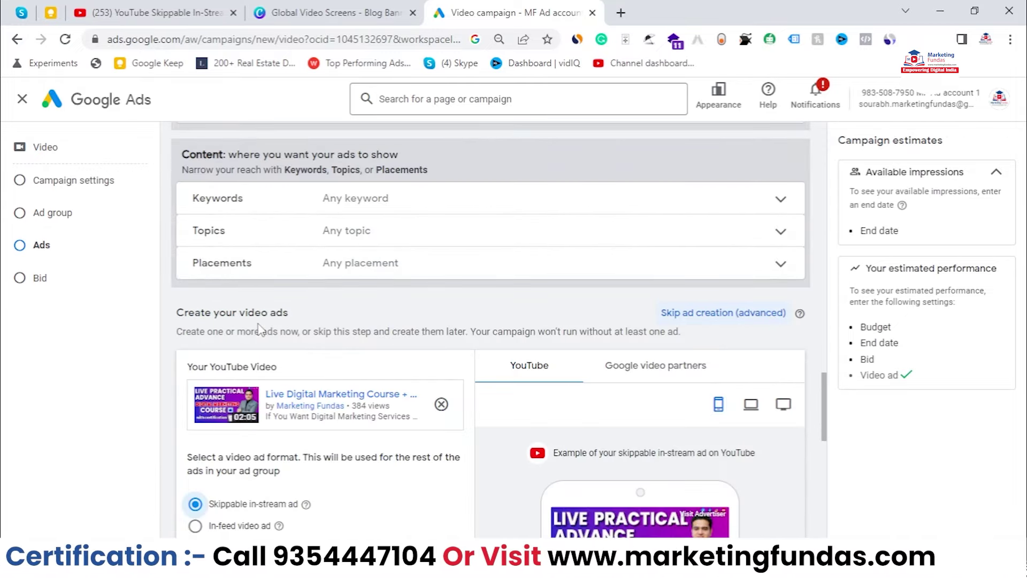
scroll(260, 327, "down", 5)
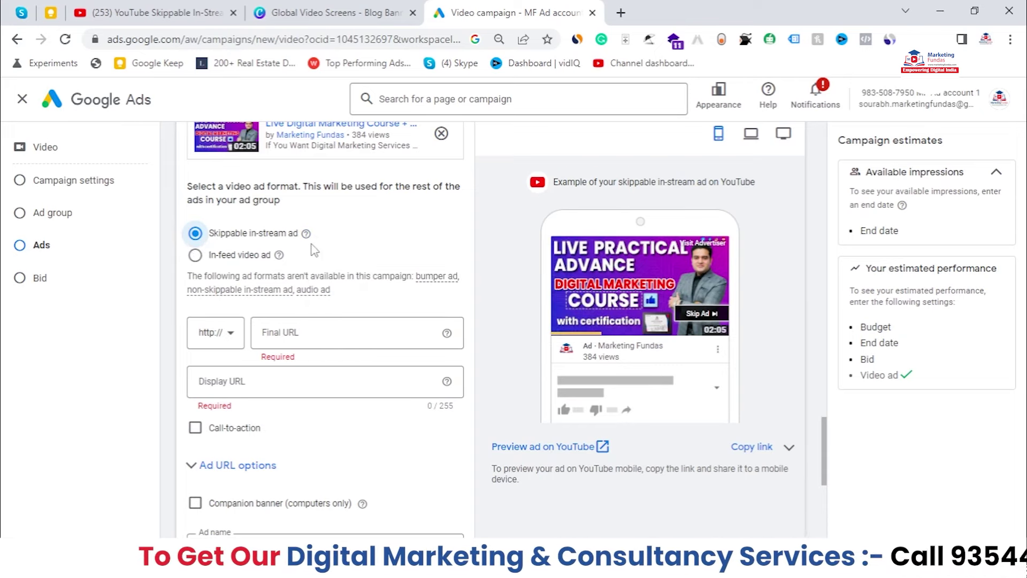
- Try the In-feed video ad format, revert to Skippable in-stream, then navigate back
left_click(219, 262)
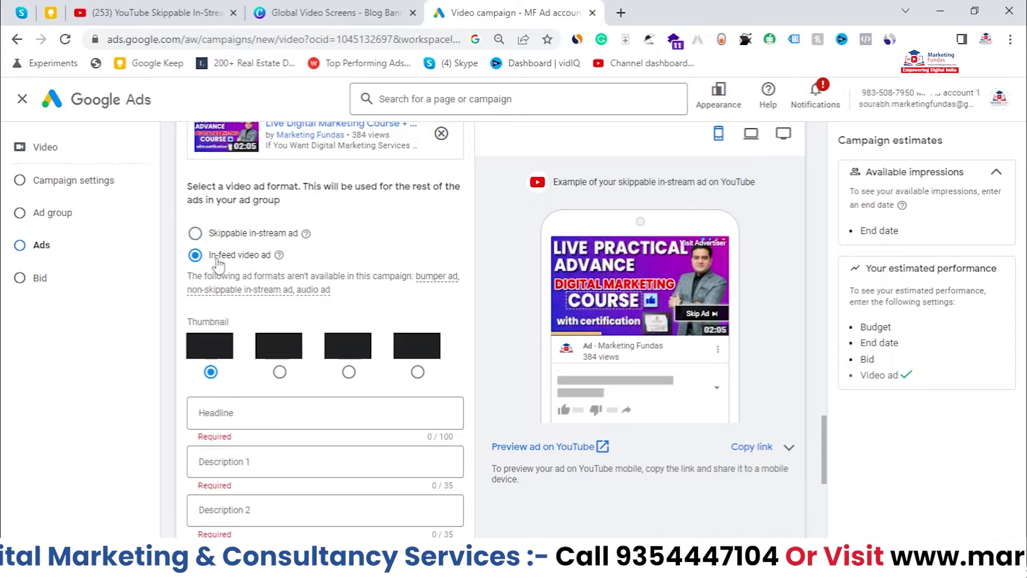
scroll(369, 356, "up", 5)
scroll(375, 357, "up", 15)
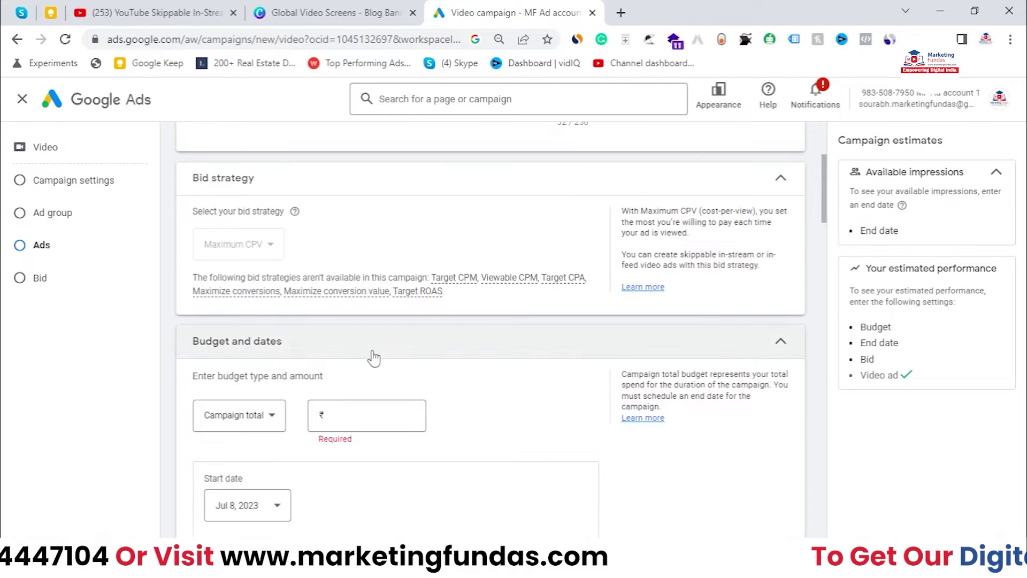
scroll(297, 273, "down", 20)
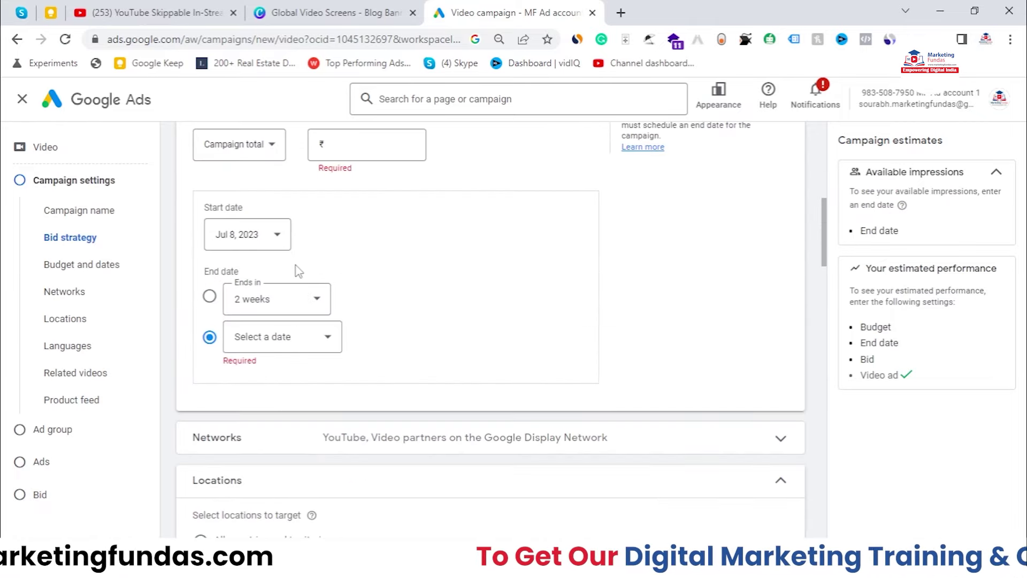
scroll(298, 273, "down", 2)
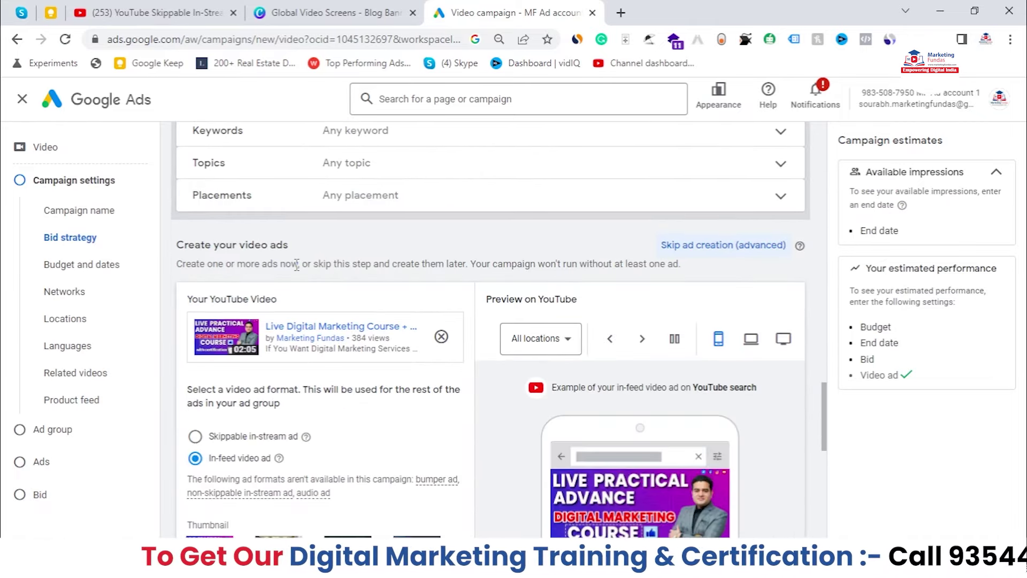
left_click(269, 446)
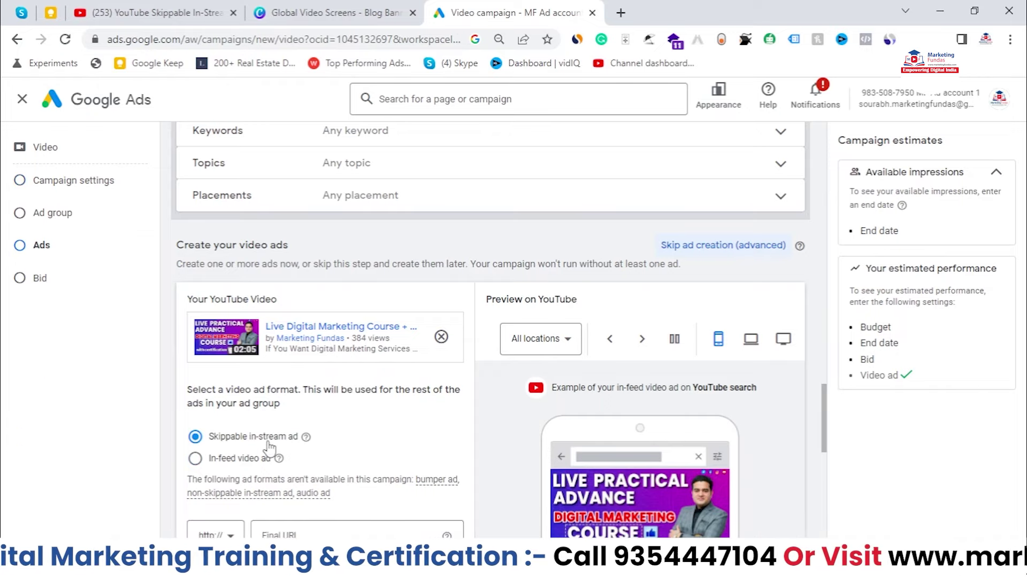
scroll(270, 447, "down", 2)
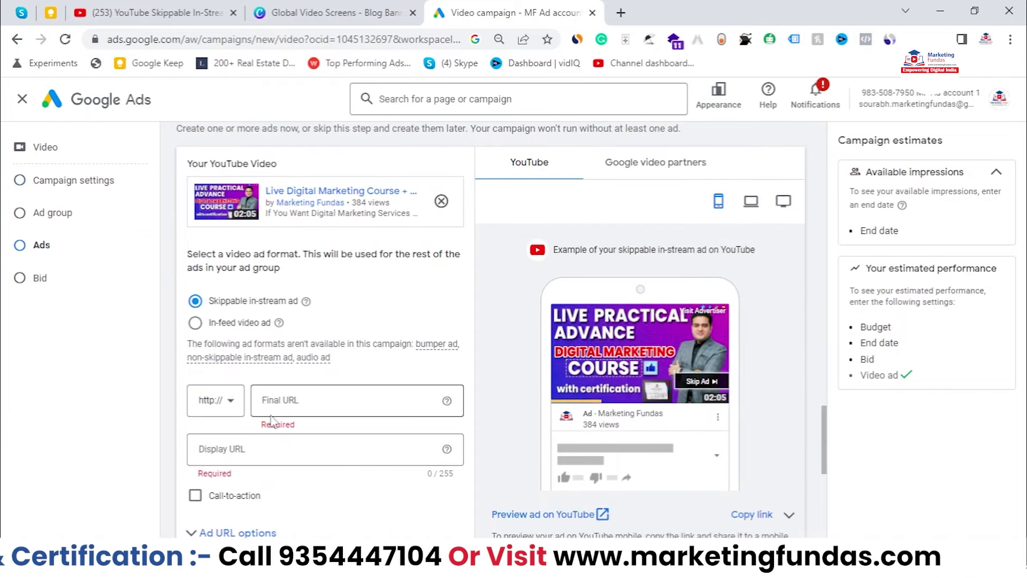
scroll(269, 446, "up", 1)
left_click(17, 39)
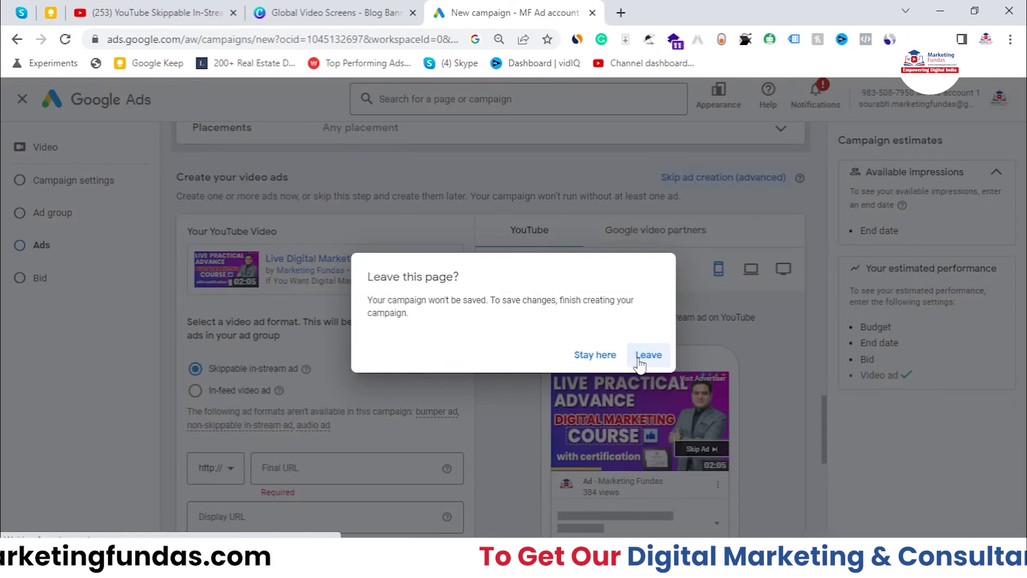
- Leave without saving, pick Non-skippable in-stream under Video, and continue to its settings form
left_click(640, 359)
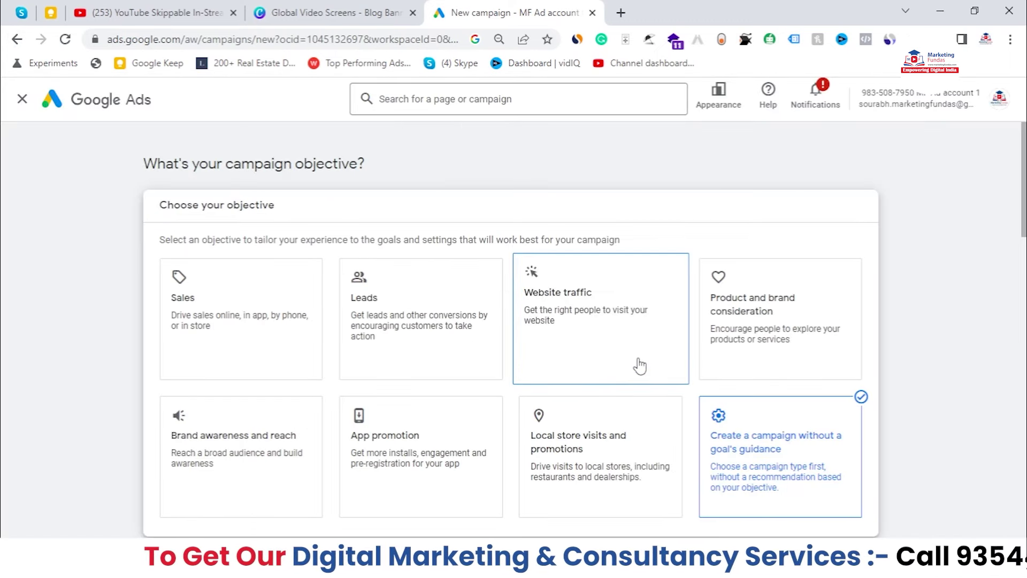
scroll(904, 422, "down", 2)
scroll(904, 422, "down", 4)
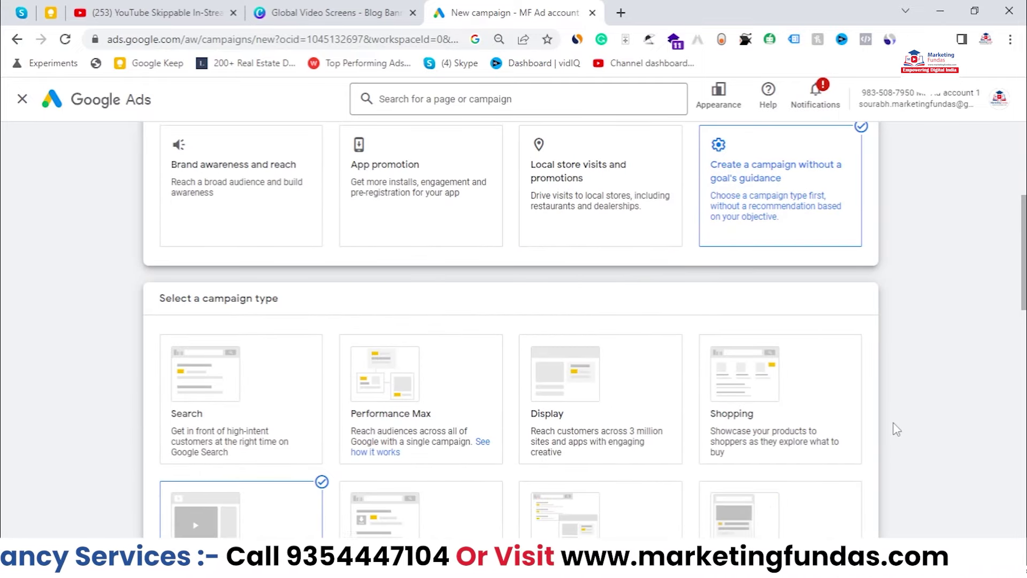
scroll(897, 428, "down", 7)
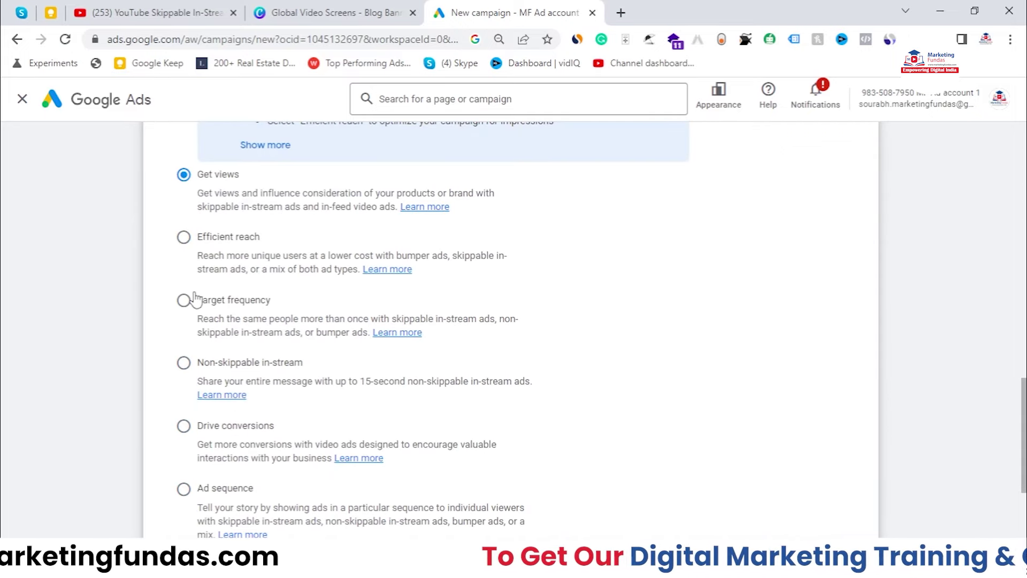
left_click(184, 363)
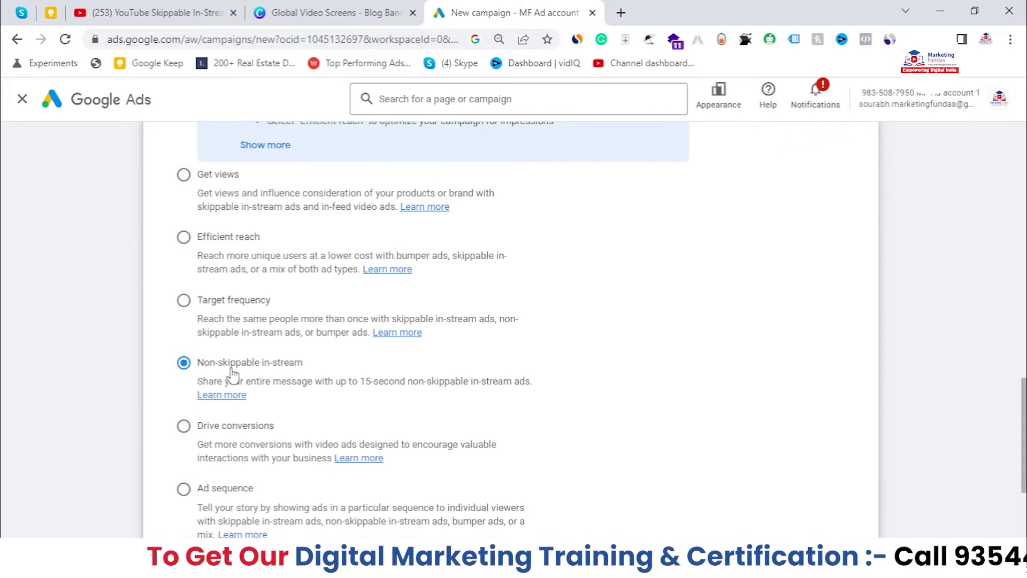
scroll(298, 378, "down", 4)
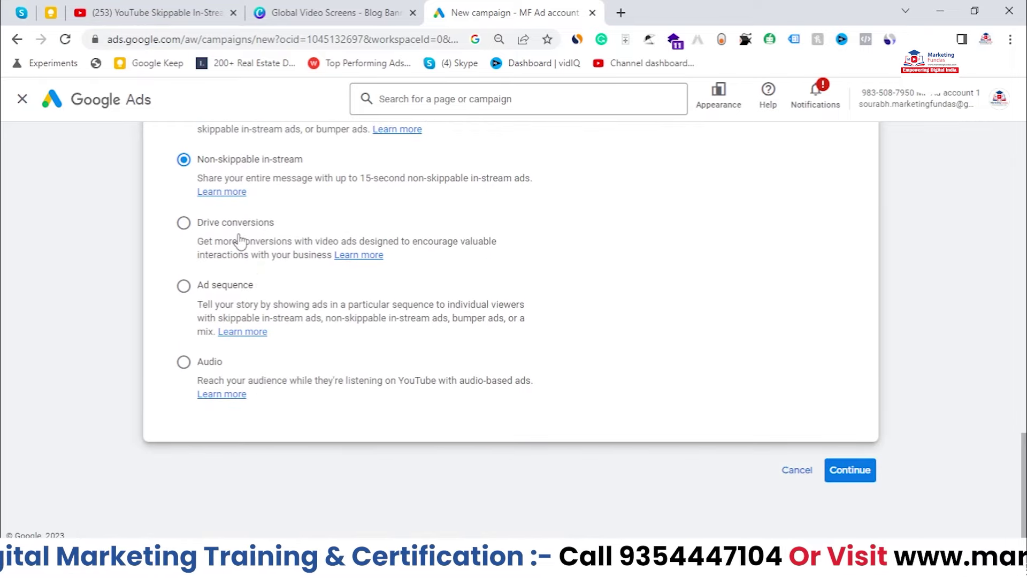
left_click(860, 476)
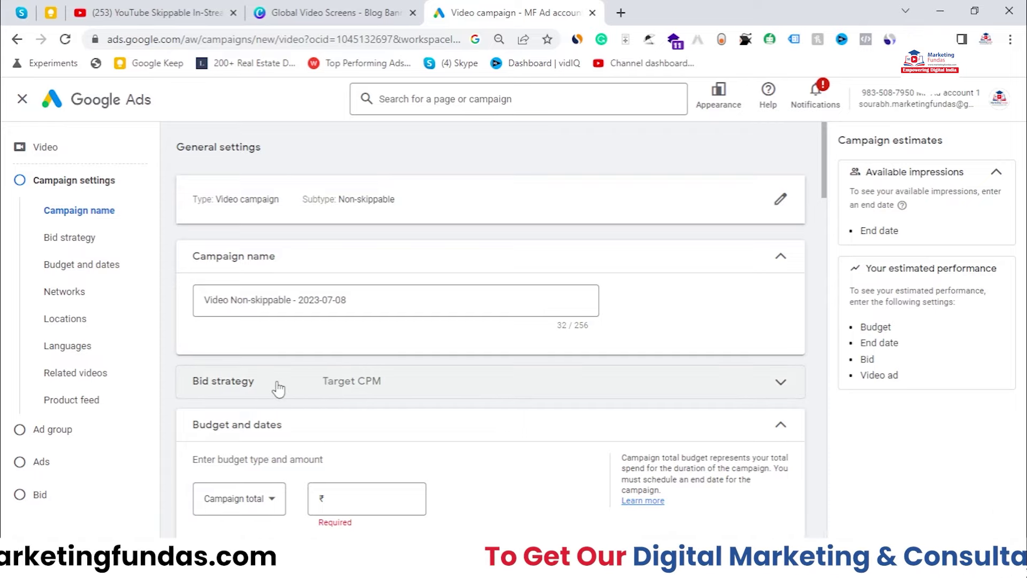
- Expand Bid strategy to see Target CPM as the only option, then scroll to India location targeting
scroll(279, 389, "down", 1)
left_click(383, 321)
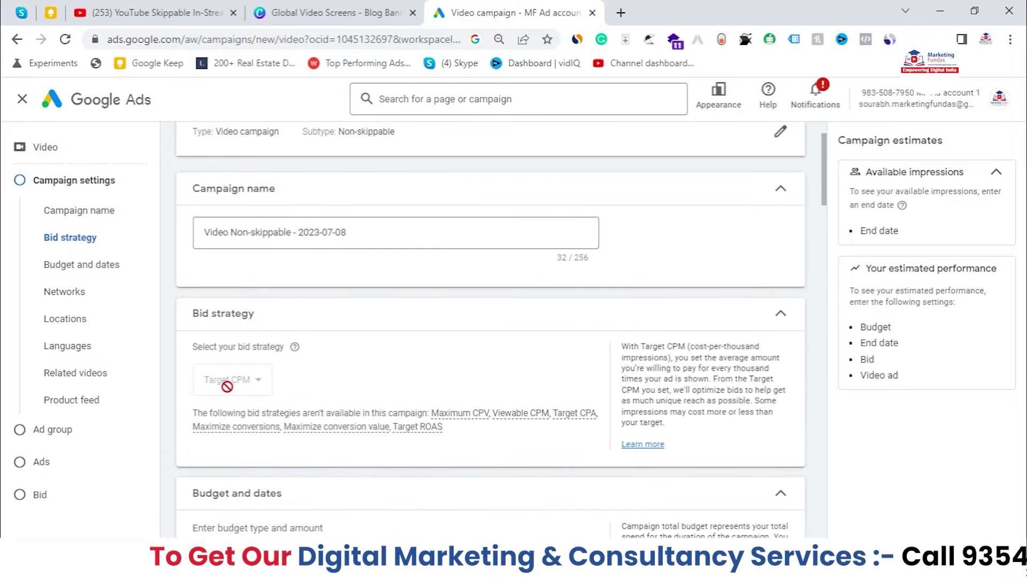
mouse_move(247, 421)
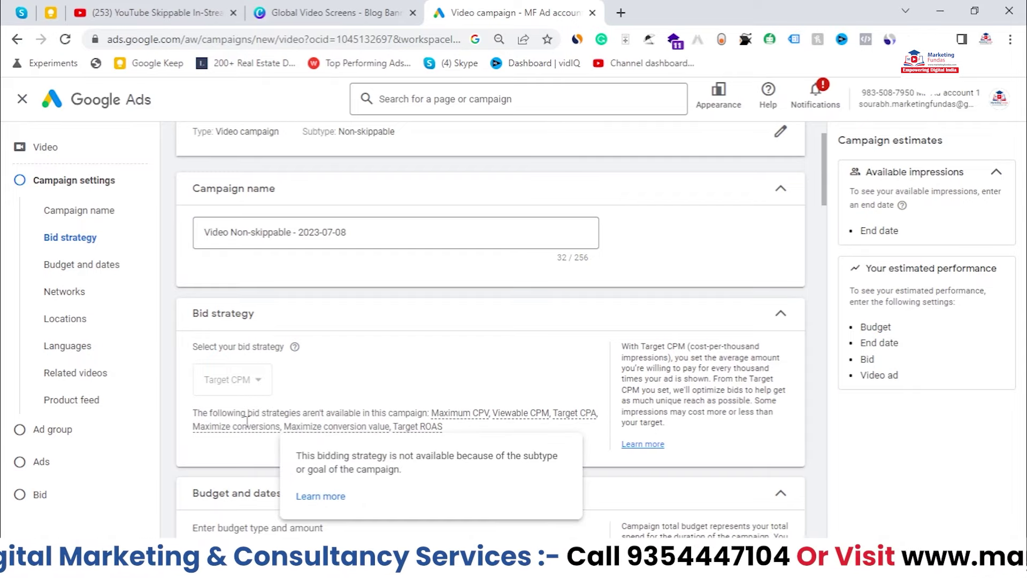
scroll(351, 396, "down", 1)
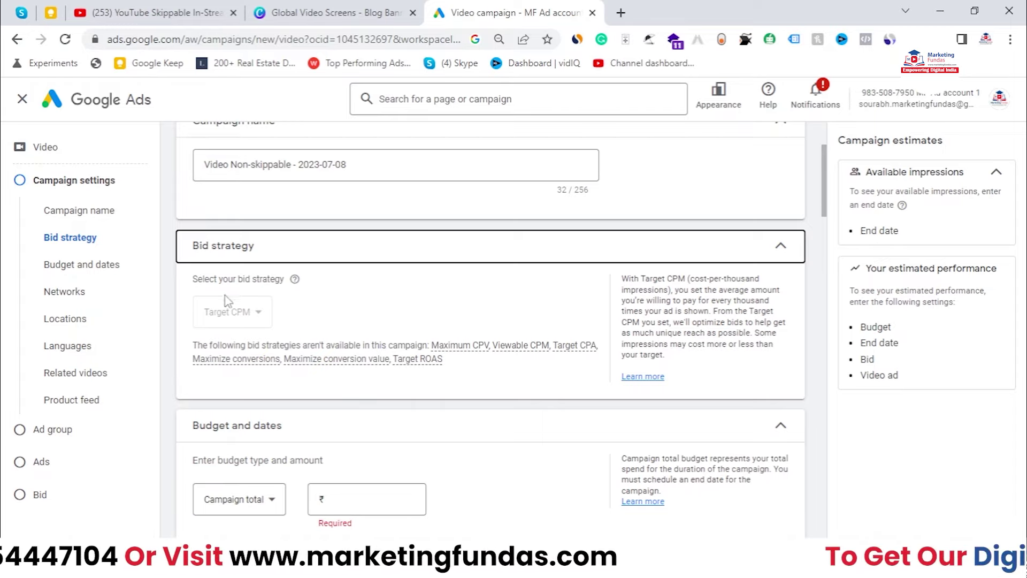
scroll(329, 301, "down", 20)
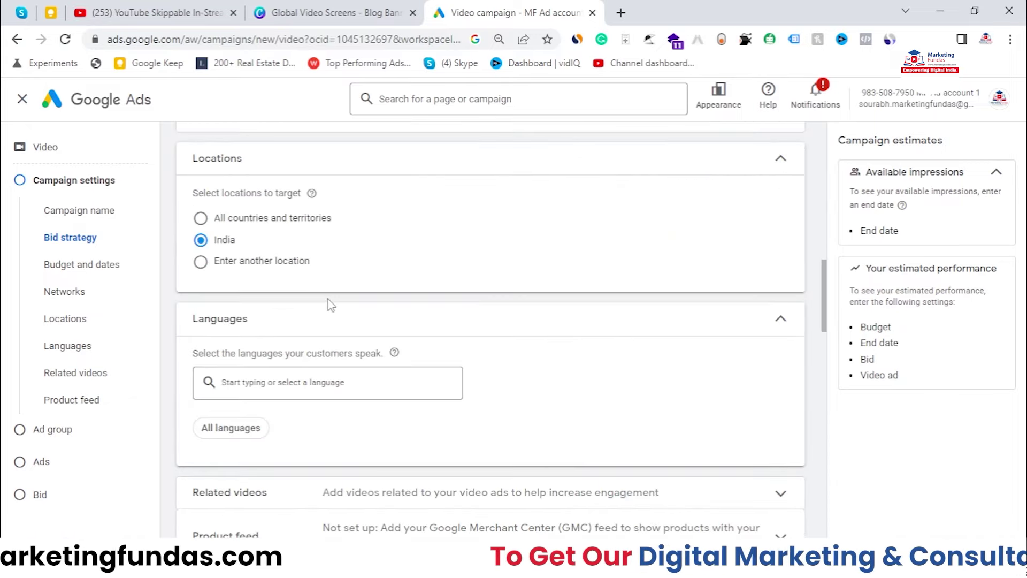
- Paste the course video URL into Your YouTube Video and highlight the too-long, 15-second maximum warning
left_click(324, 343)
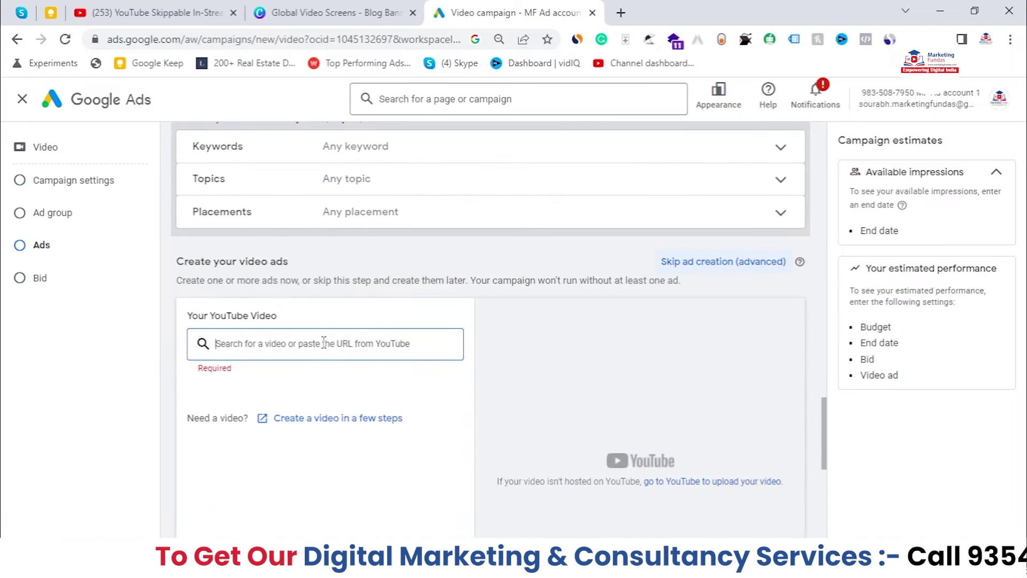
right_click(323, 342)
left_click(377, 187)
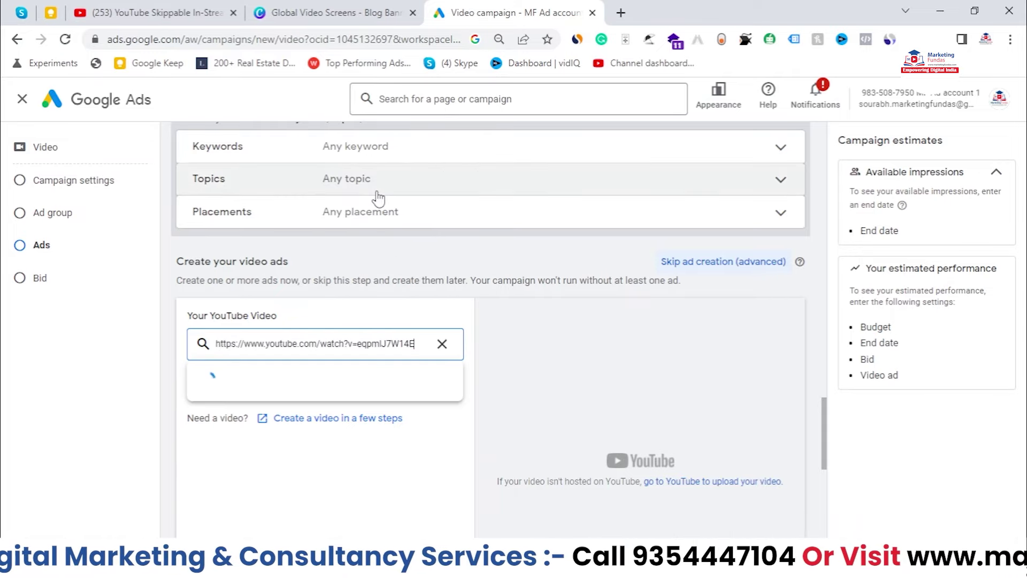
scroll(291, 361, "down", 1)
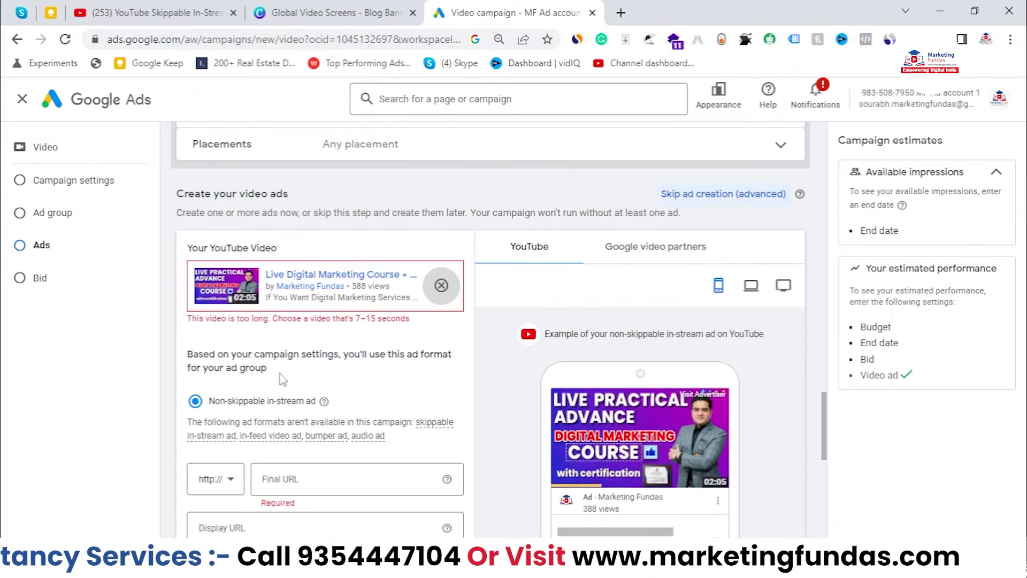
mouse_move(188, 319)
left_mouse_down()
mouse_move(409, 319)
mouse_move(182, 334)
left_mouse_up()
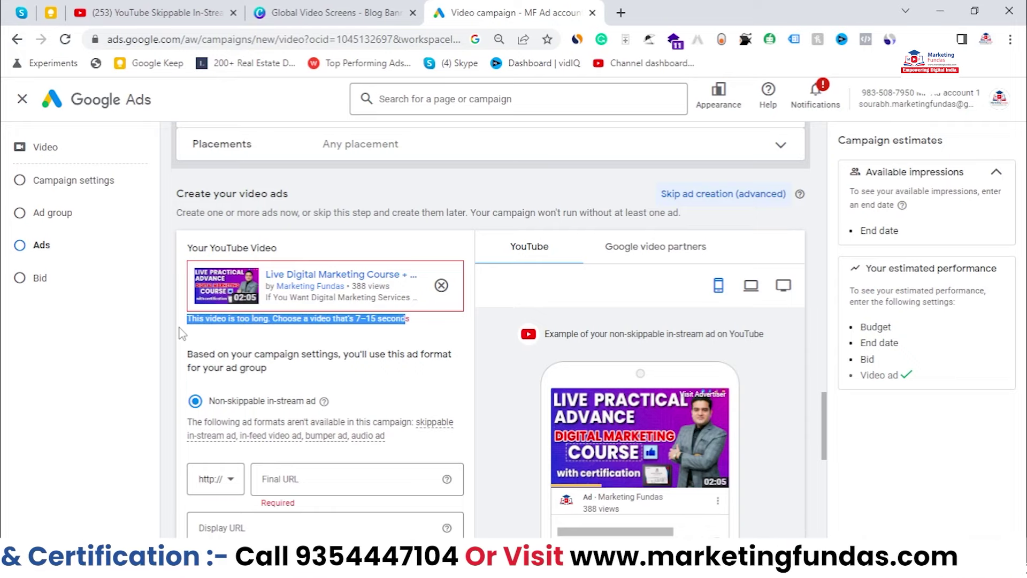
left_click(301, 346)
left_click_drag(366, 319, 232, 315)
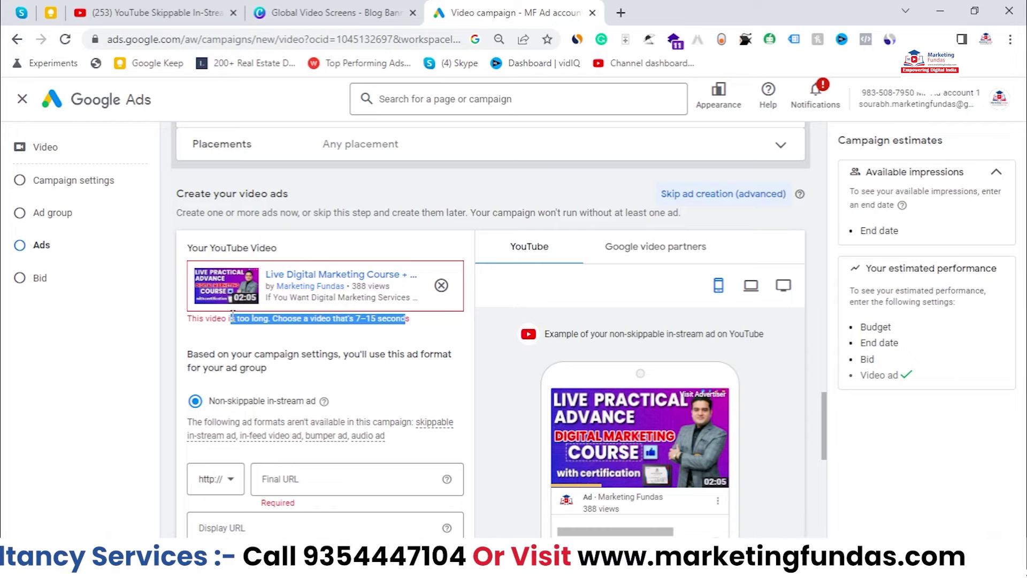
mouse_move(323, 402)
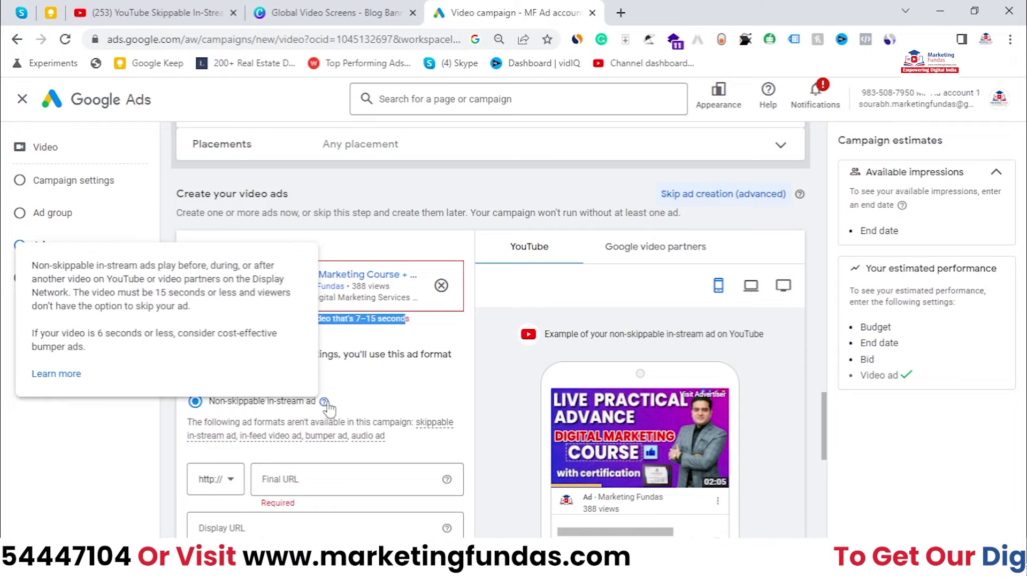
- Discard the non-skippable draft, select Get views, and continue to 'Video Consideration - 2023-07-08'
left_click(15, 40)
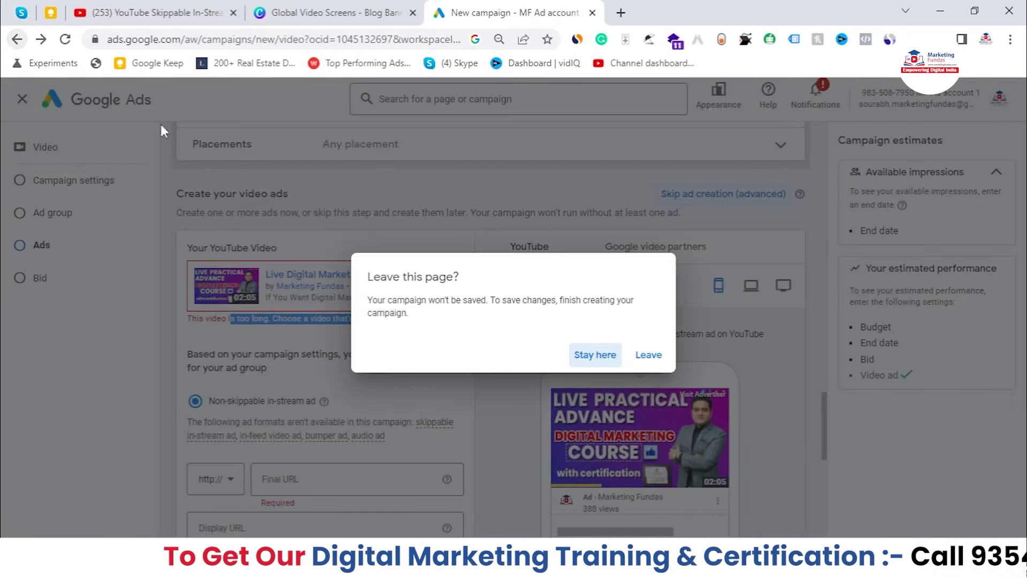
left_click(649, 355)
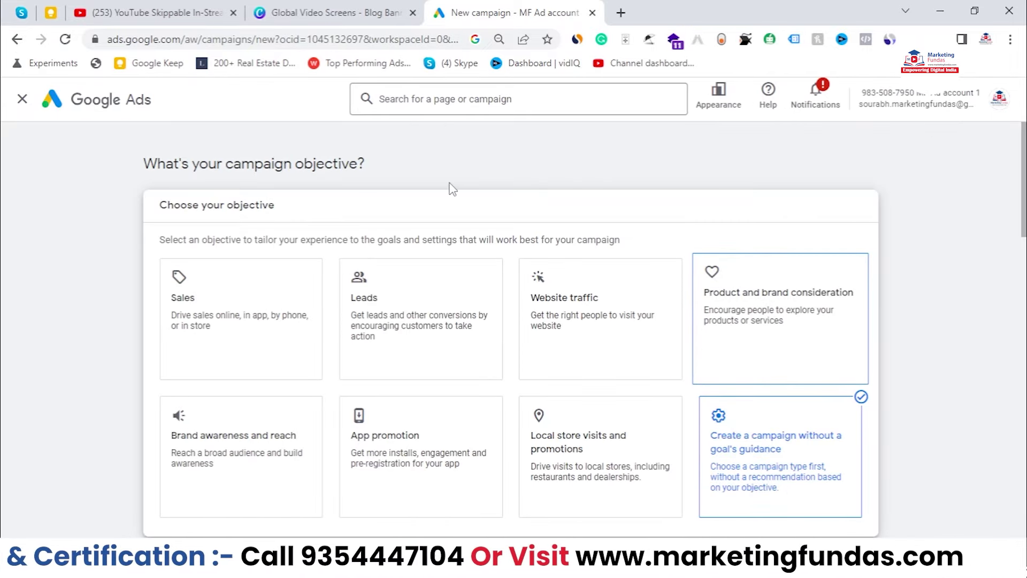
scroll(452, 189, "down", 15)
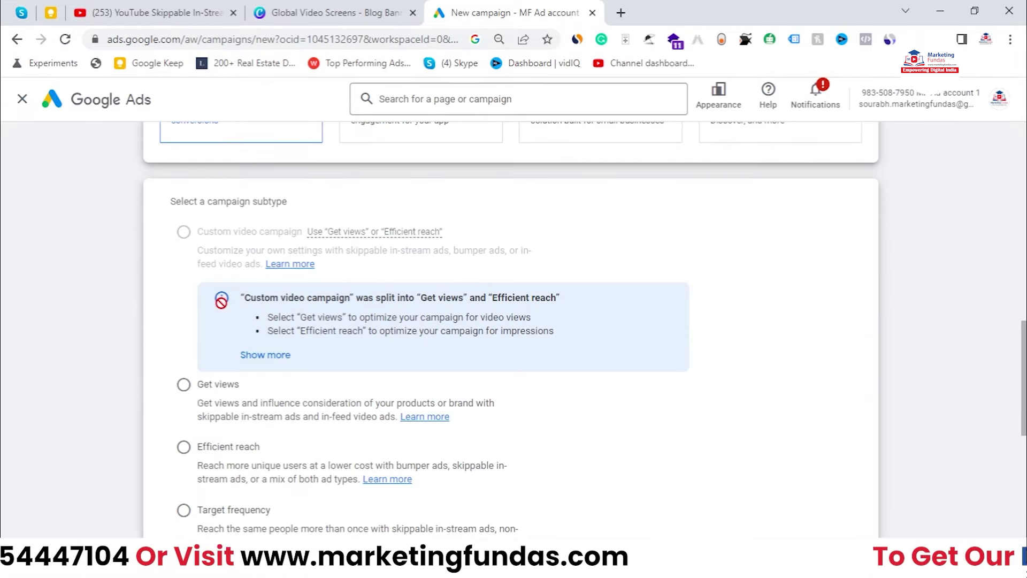
scroll(267, 291, "down", 1)
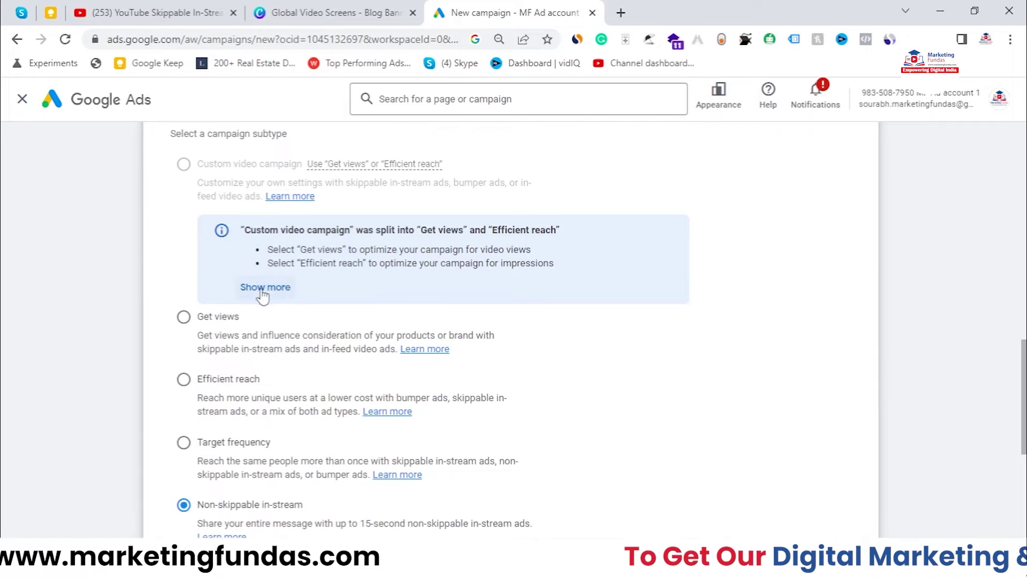
left_click_drag(324, 356, 378, 361)
left_click(351, 358)
left_click_drag(199, 351, 404, 360)
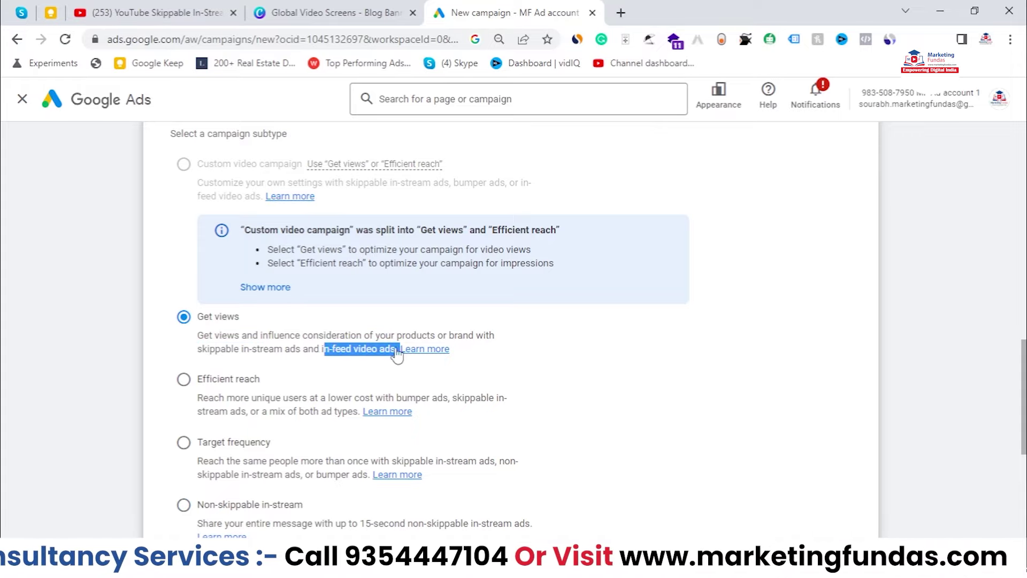
scroll(344, 425, "down", 6)
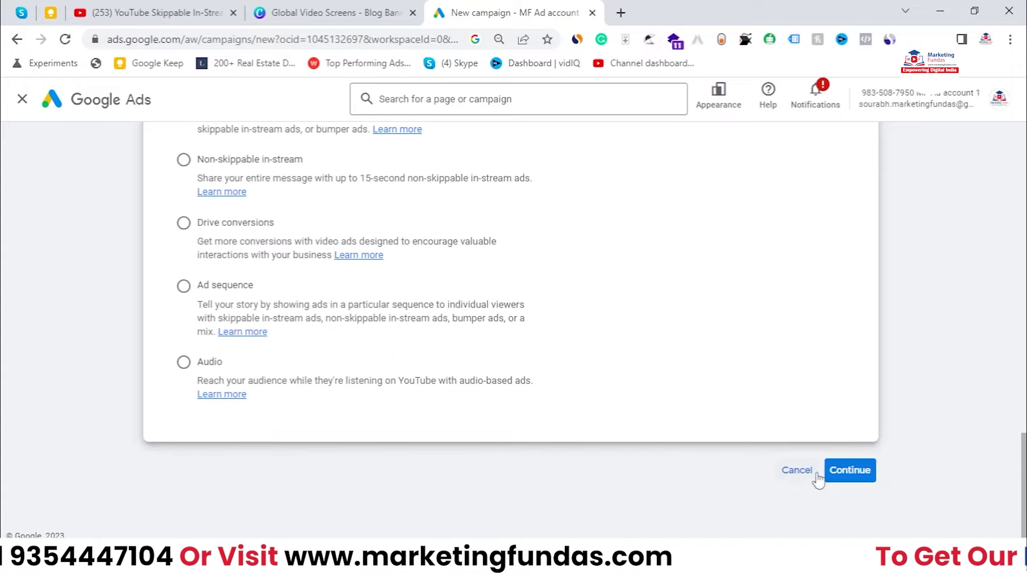
left_click(838, 468)
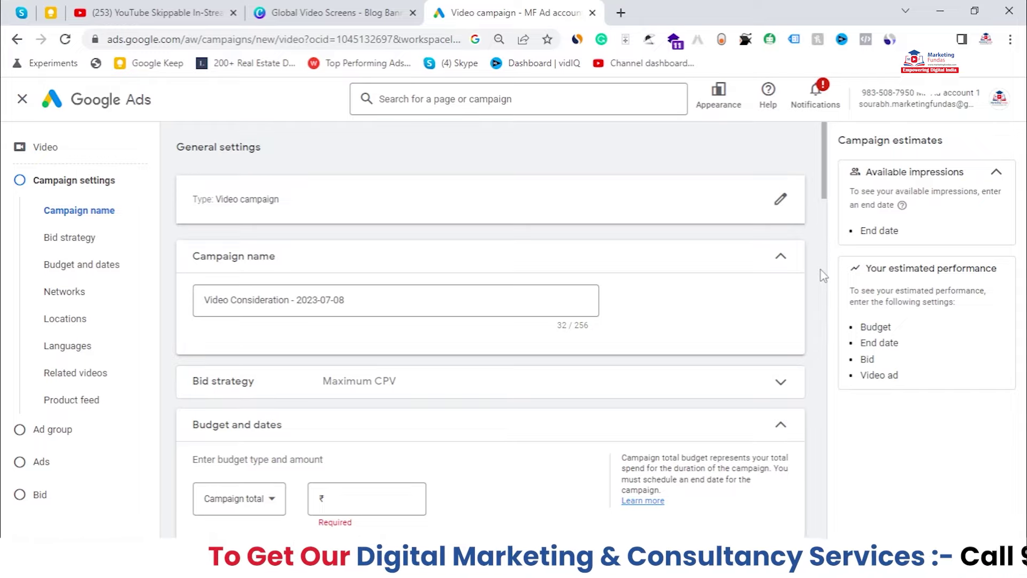
- Paste the YouTube URL into the video search box to attach the course video
scroll(546, 321, "down", 20)
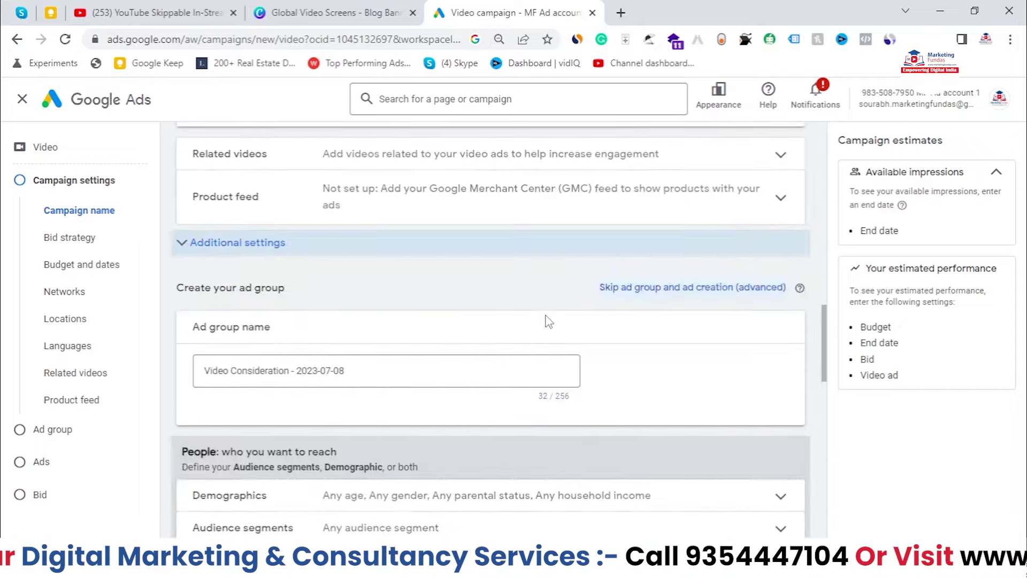
scroll(374, 327, "down", 3)
scroll(321, 331, "up", 3)
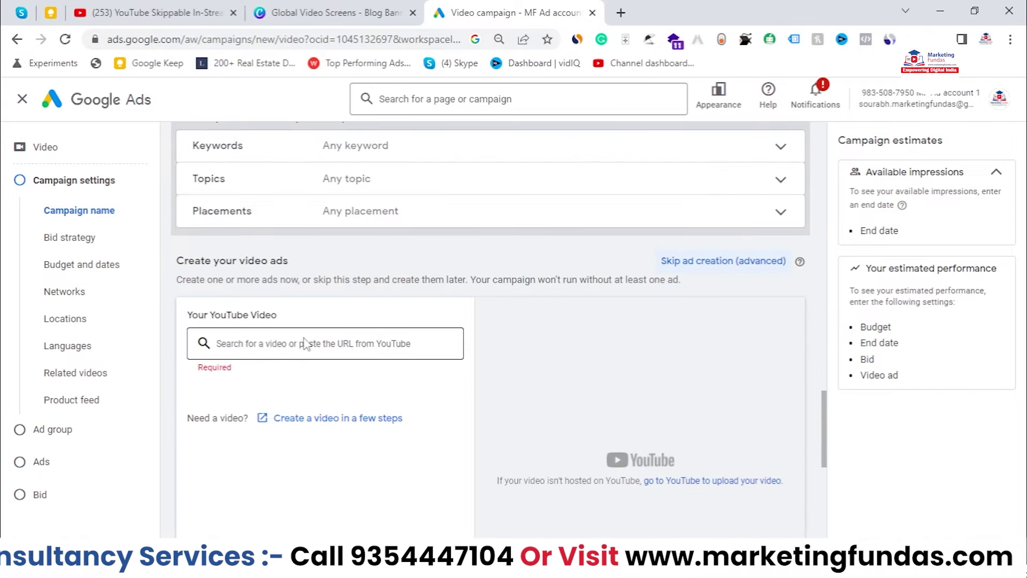
right_click(311, 343)
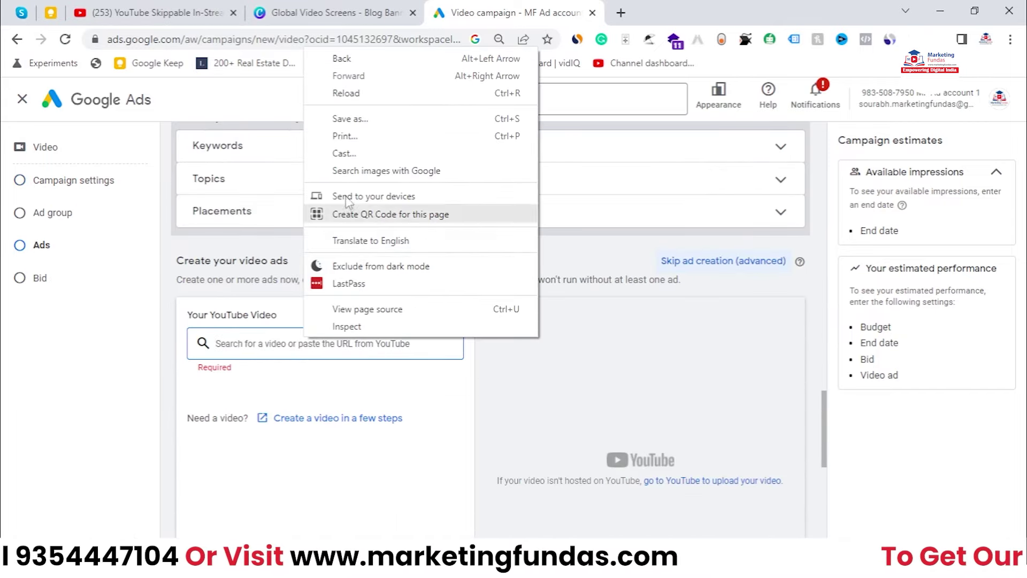
left_click(298, 350)
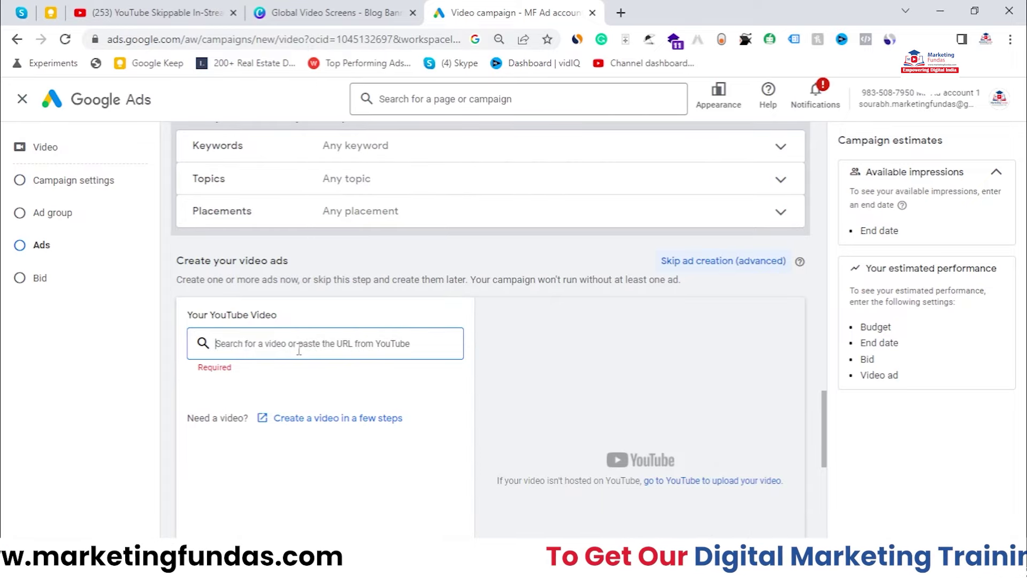
right_click(301, 353)
left_click(335, 191)
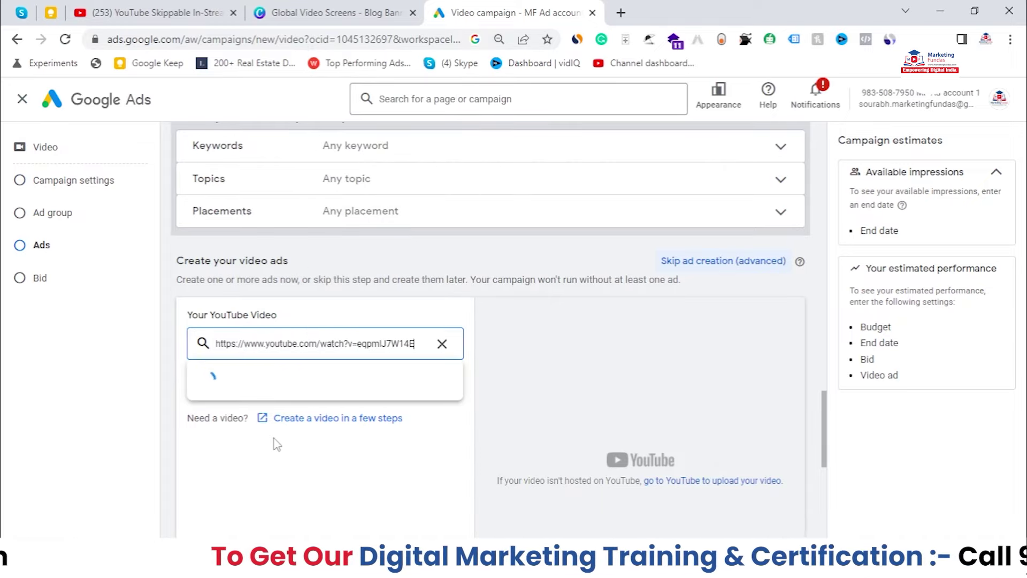
- Set the ad format to In-feed video ad and review its YouTube search preview
scroll(298, 435, "down", 1)
left_click(224, 412)
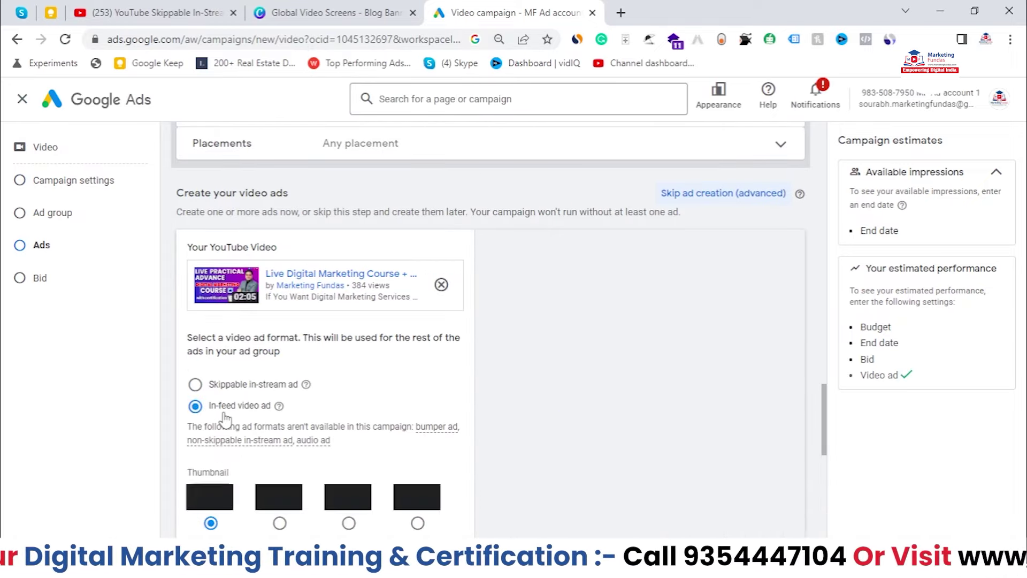
scroll(223, 419, "down", 1)
scroll(369, 386, "up", 3)
scroll(369, 387, "down", 10)
scroll(370, 386, "up", 4)
scroll(370, 386, "up", 2)
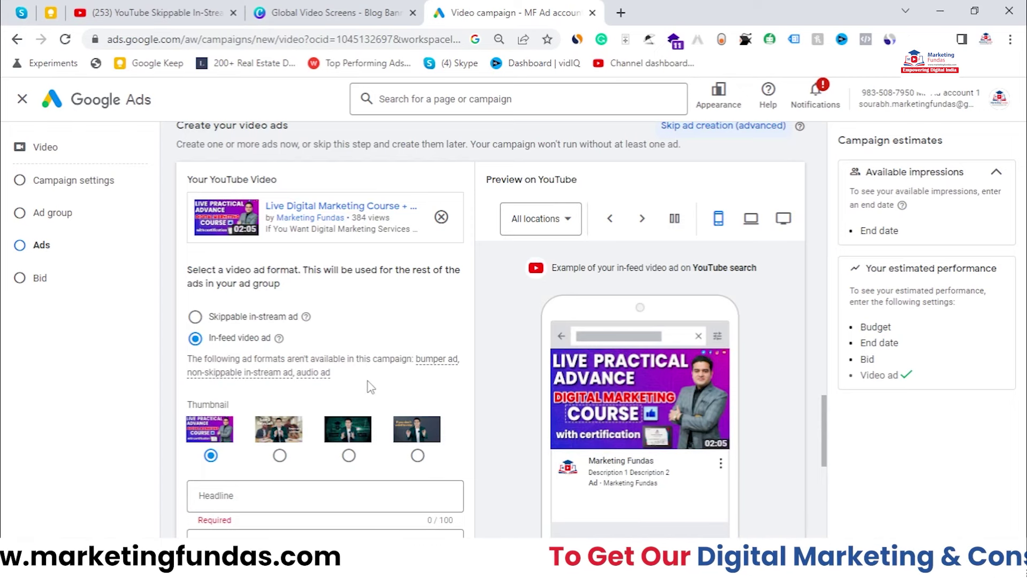